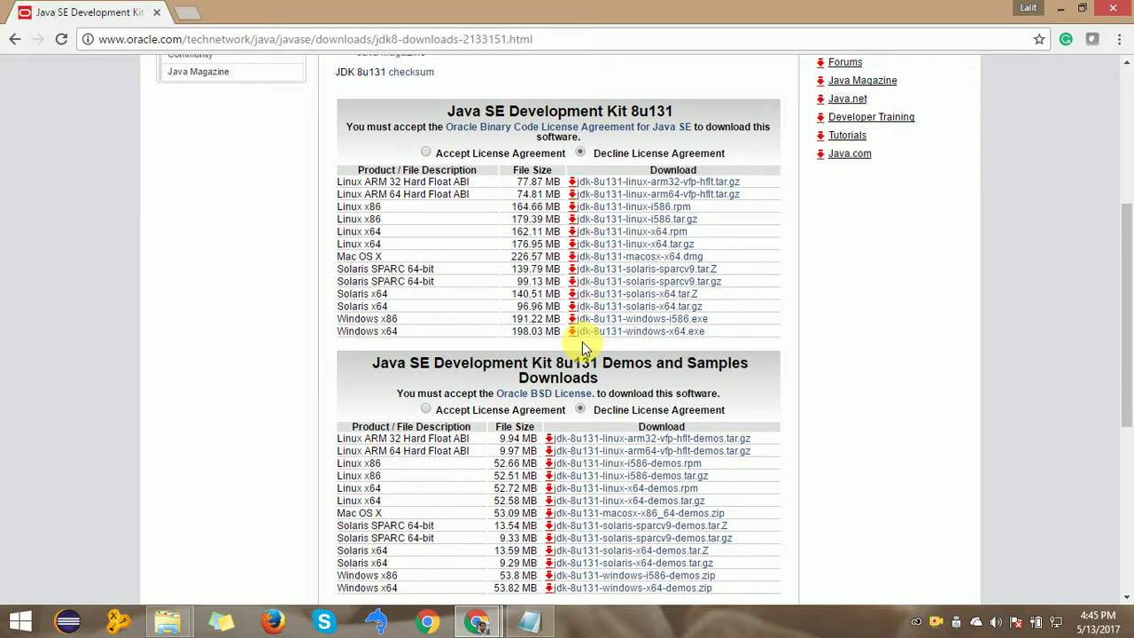
- Browse to the Java folder inside Program Files on the C: drive in File Explorer to check the installed Java versions
key("super+e")
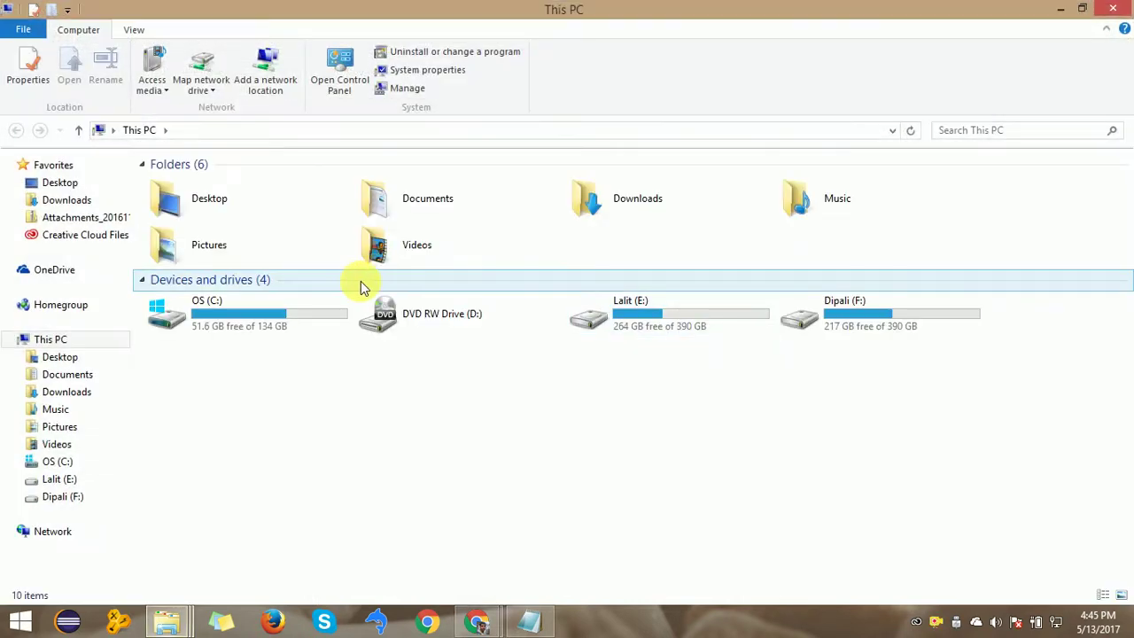
double_click(280, 326)
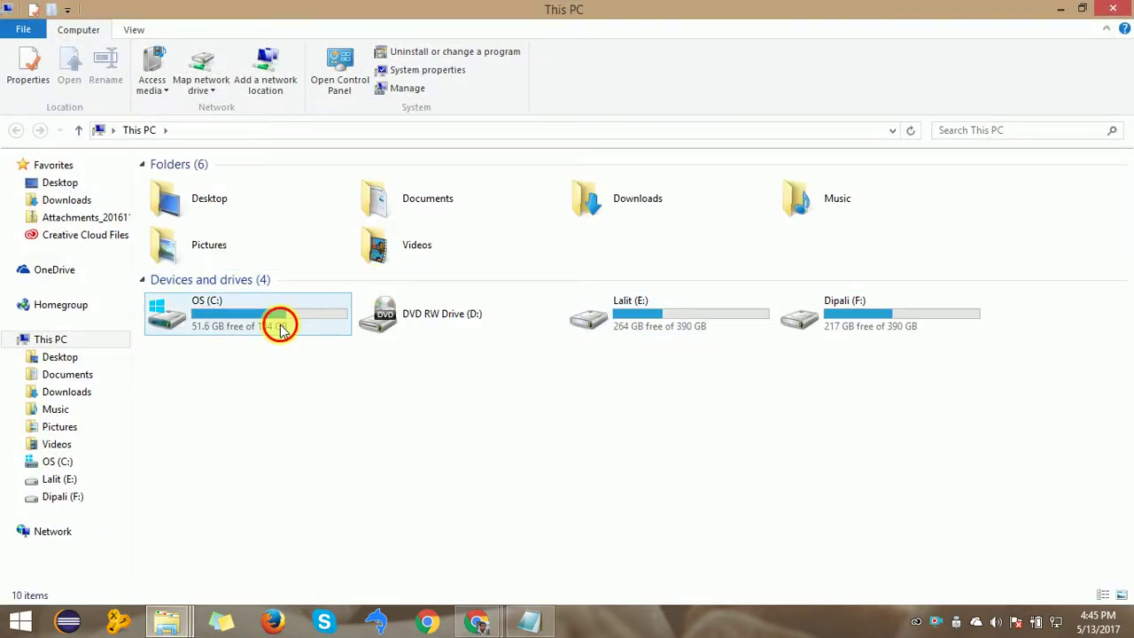
double_click(220, 256)
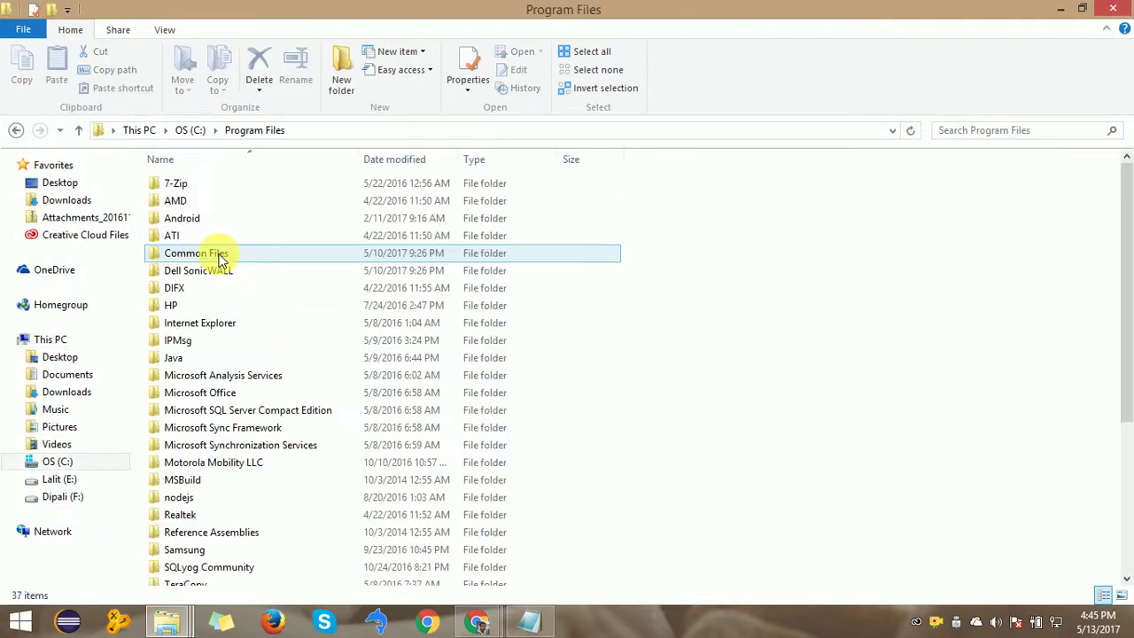
left_click(219, 395)
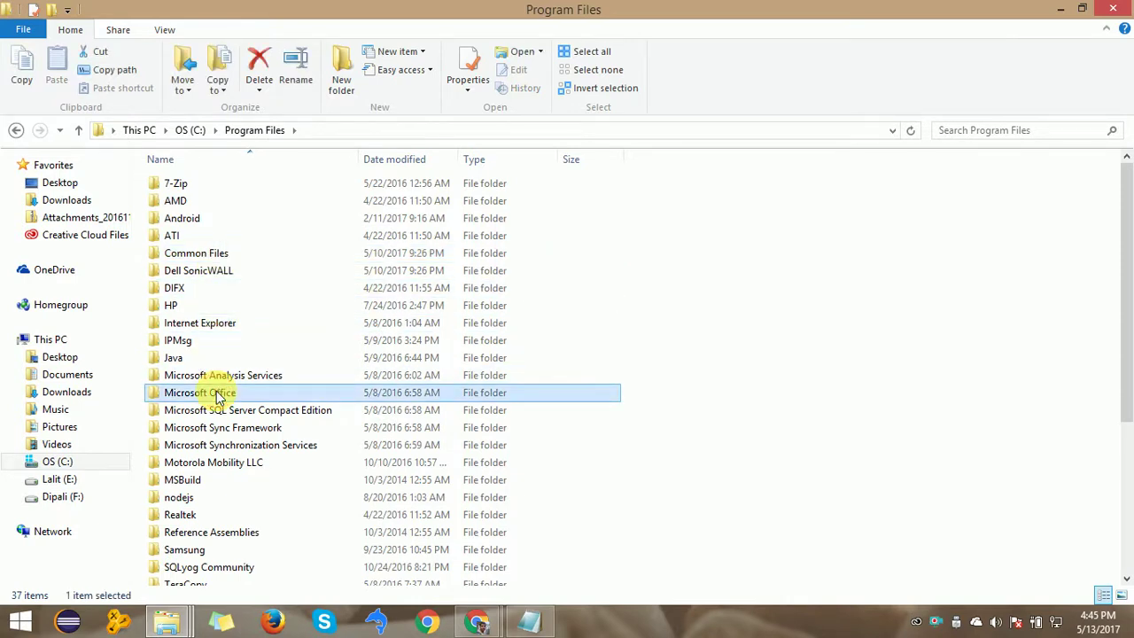
key("j")
double_click(182, 357)
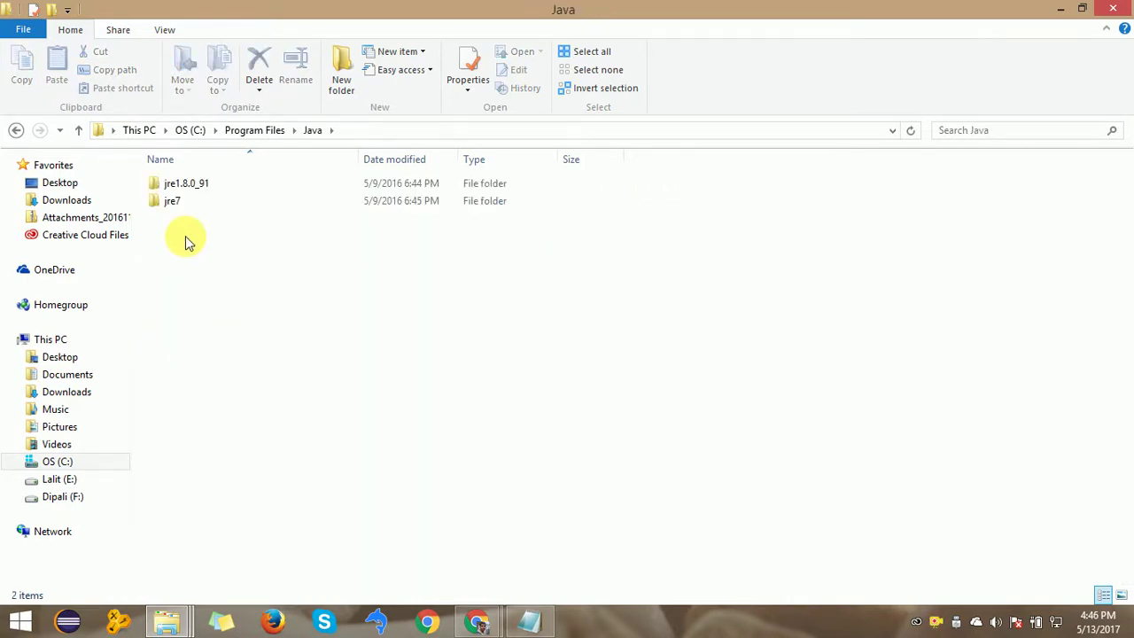
- Go back to the C: drive and open the Java folder inside Program Files (x86)
left_click(191, 130)
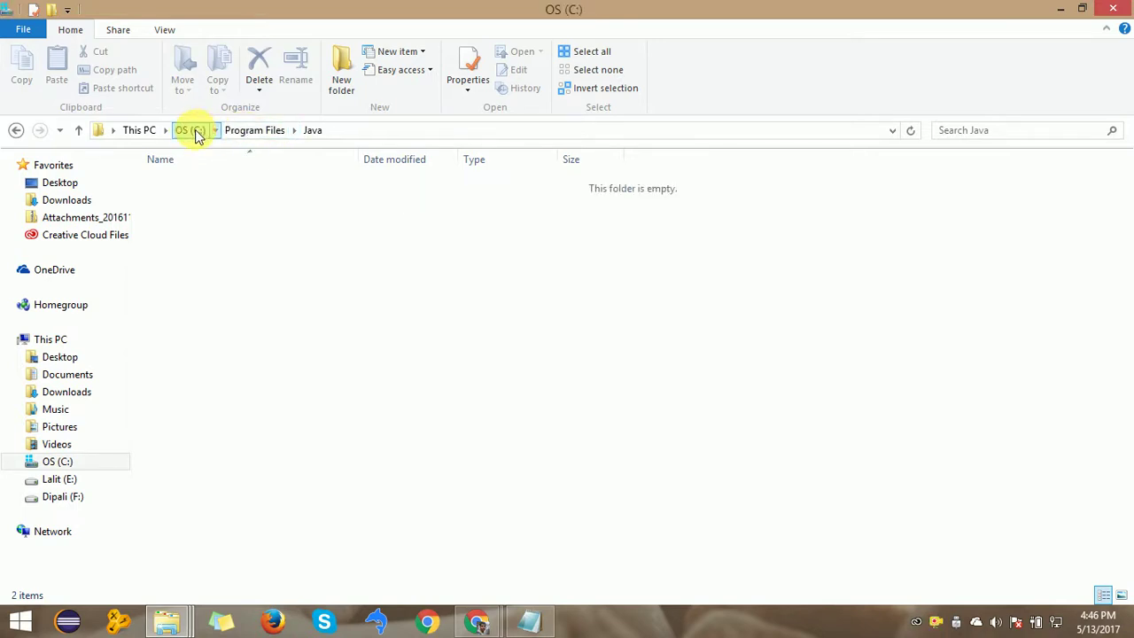
double_click(223, 262)
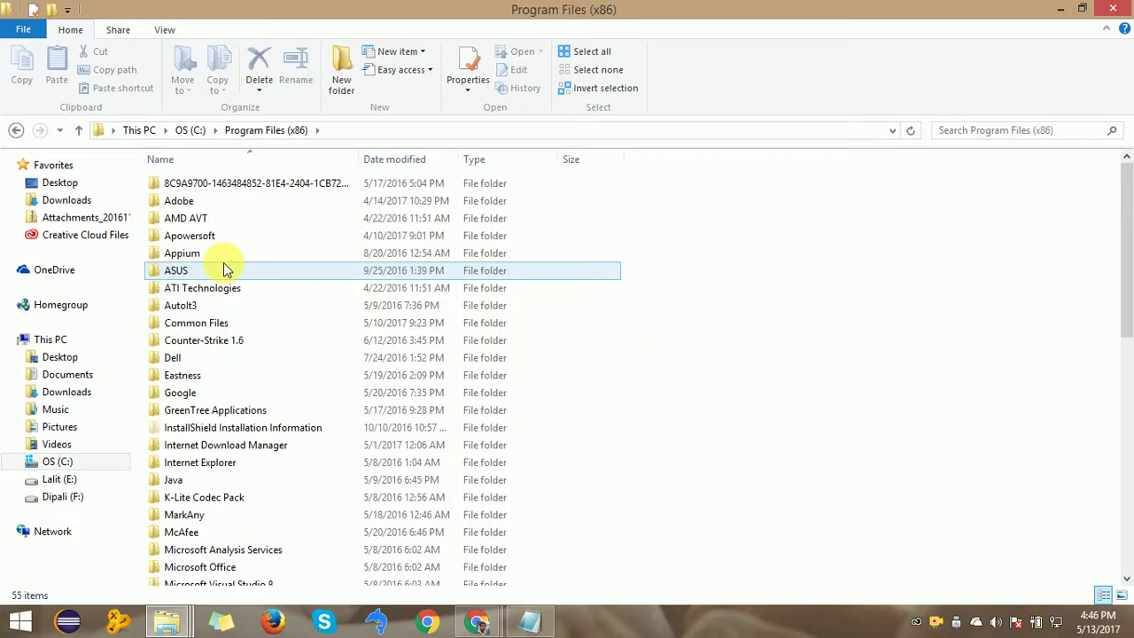
left_click(212, 377)
key("j")
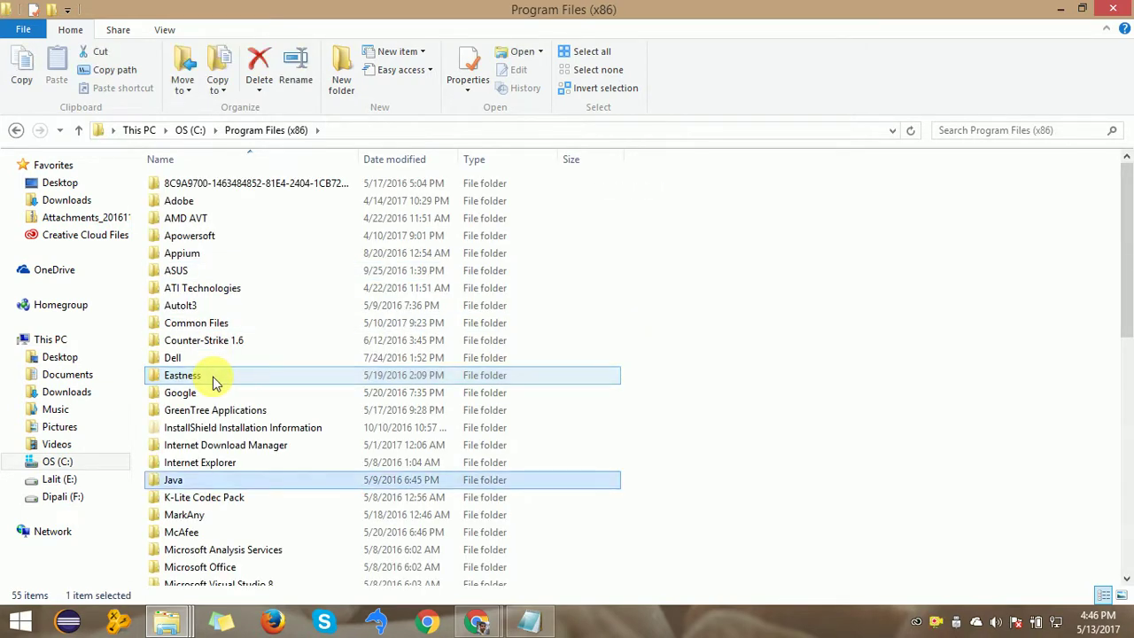
double_click(181, 479)
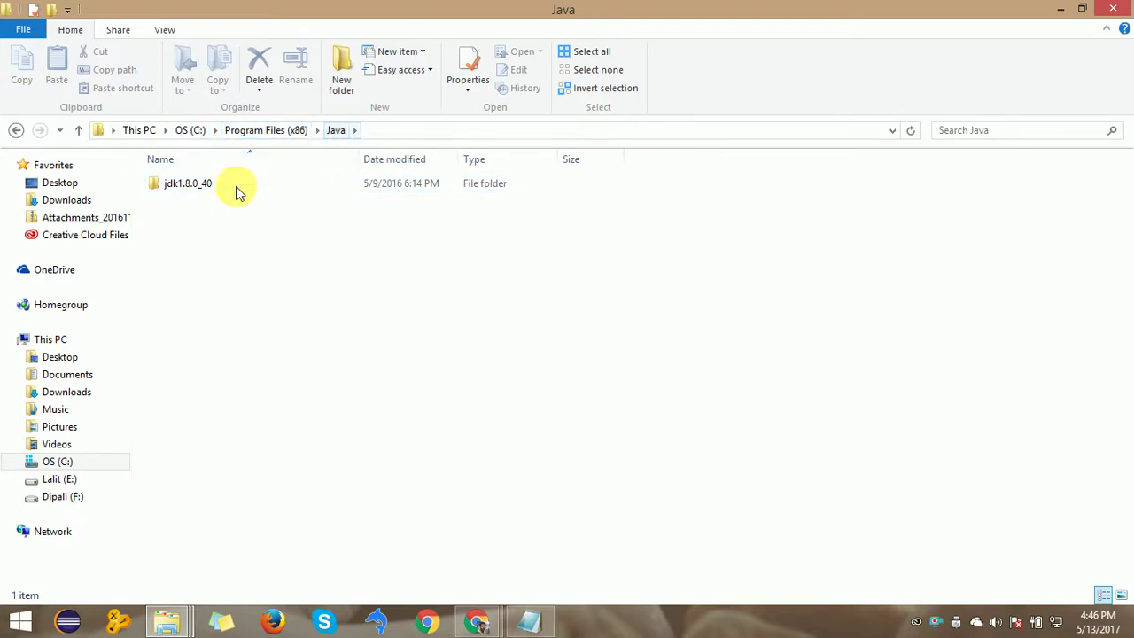
- Open the bin folder of the jdk1.8.0_40 installation
left_click(203, 193)
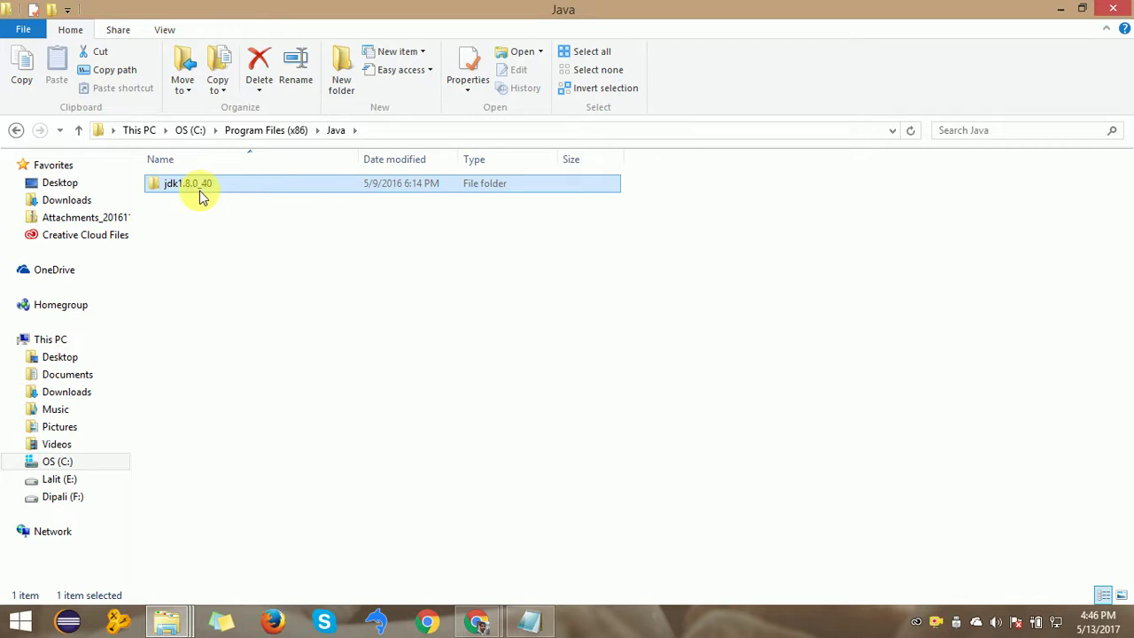
double_click(201, 195)
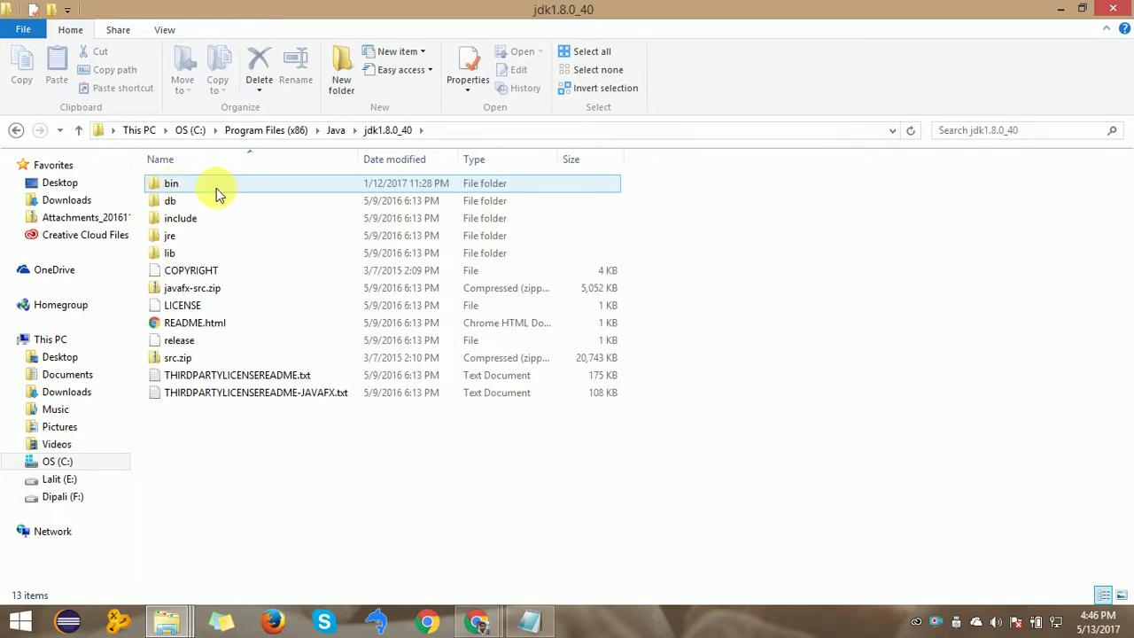
double_click(211, 185)
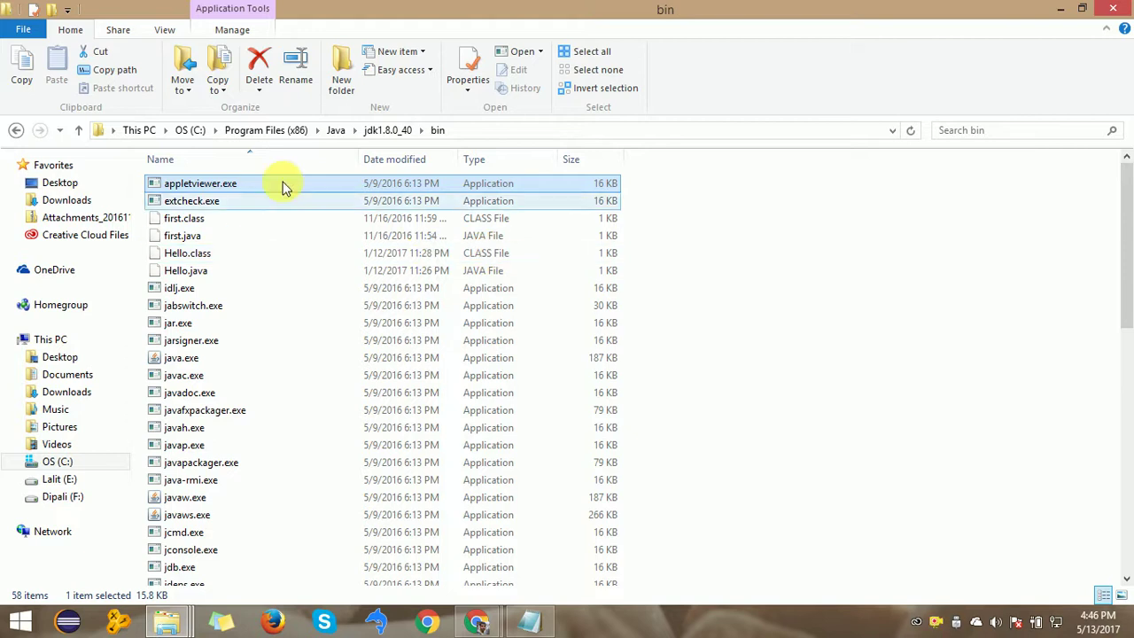
- Return to the Java folder, reopen the bin folder under jdk1.8.0_40 and select javac.exe
left_click(335, 131)
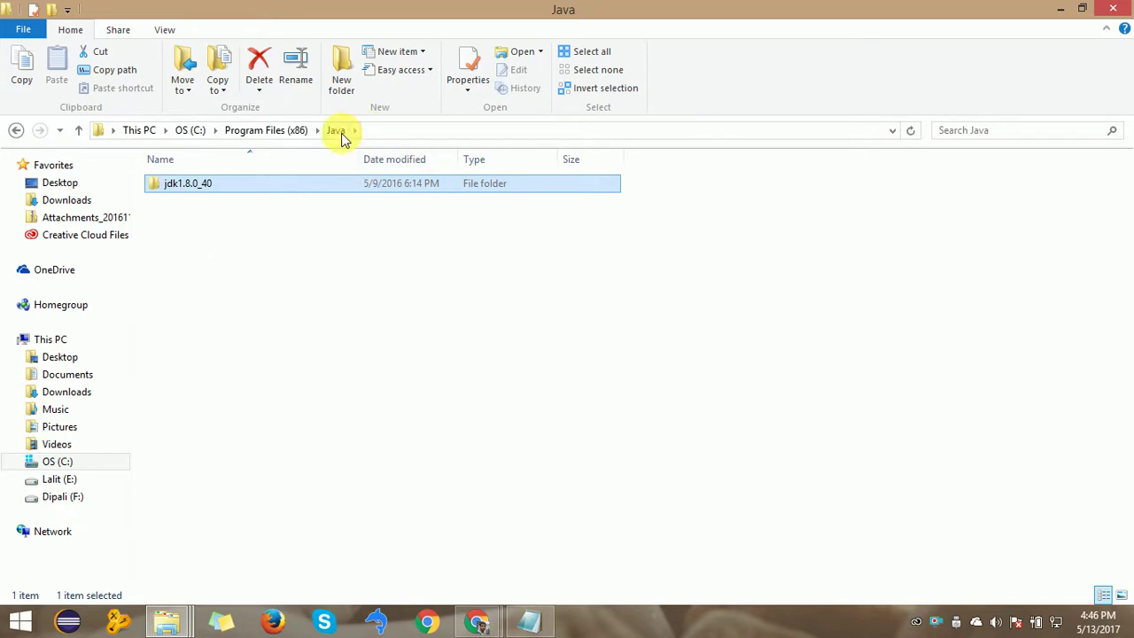
double_click(181, 188)
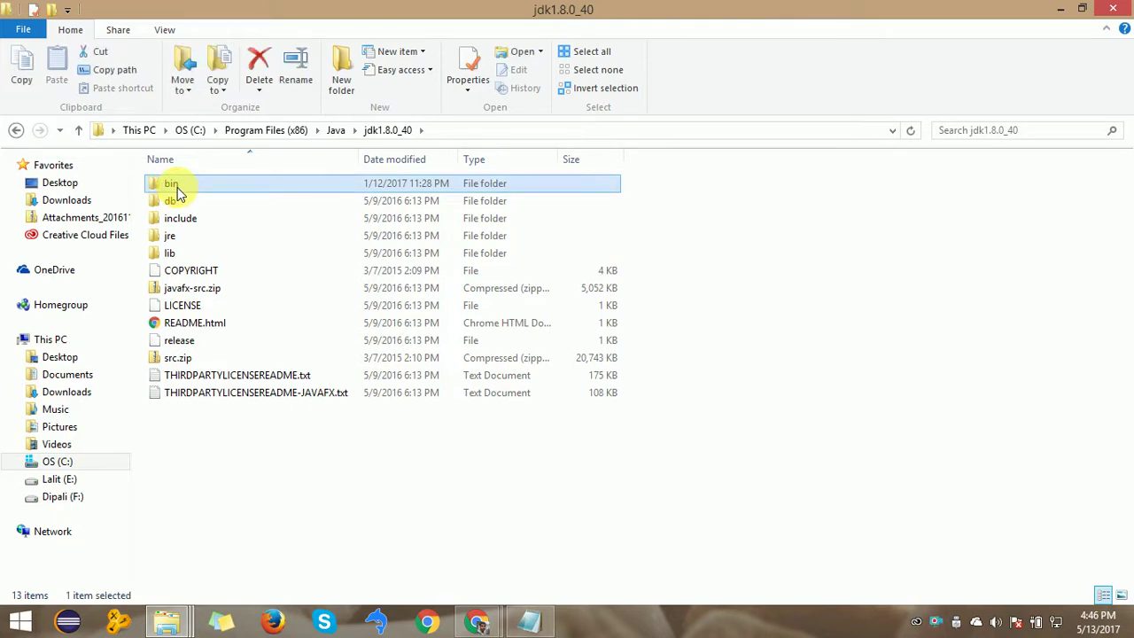
double_click(177, 187)
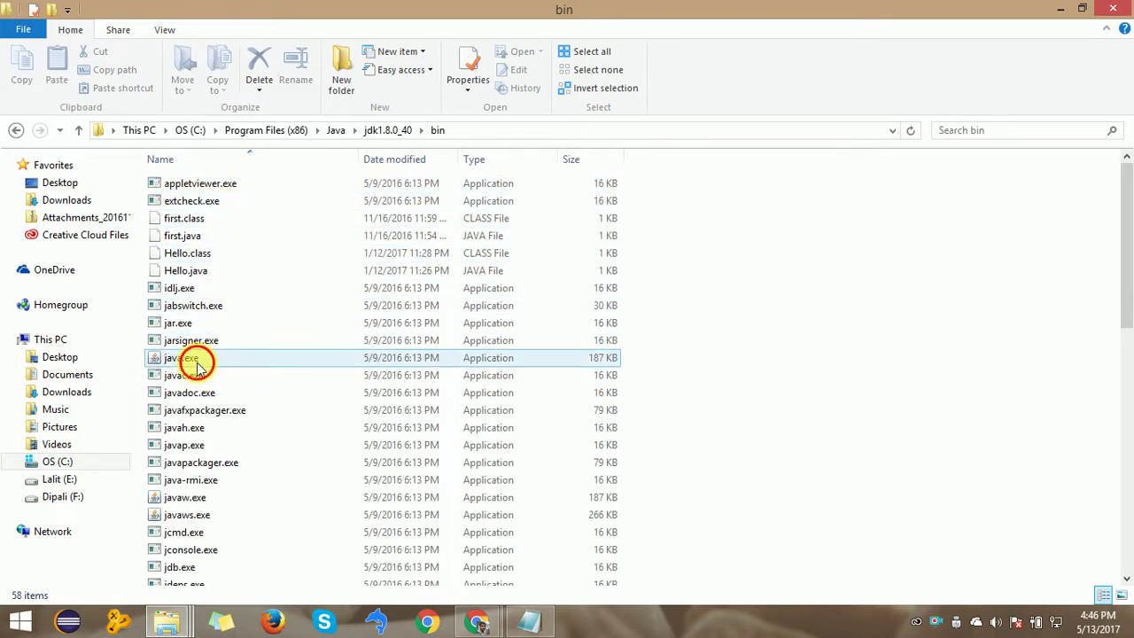
left_click(213, 376)
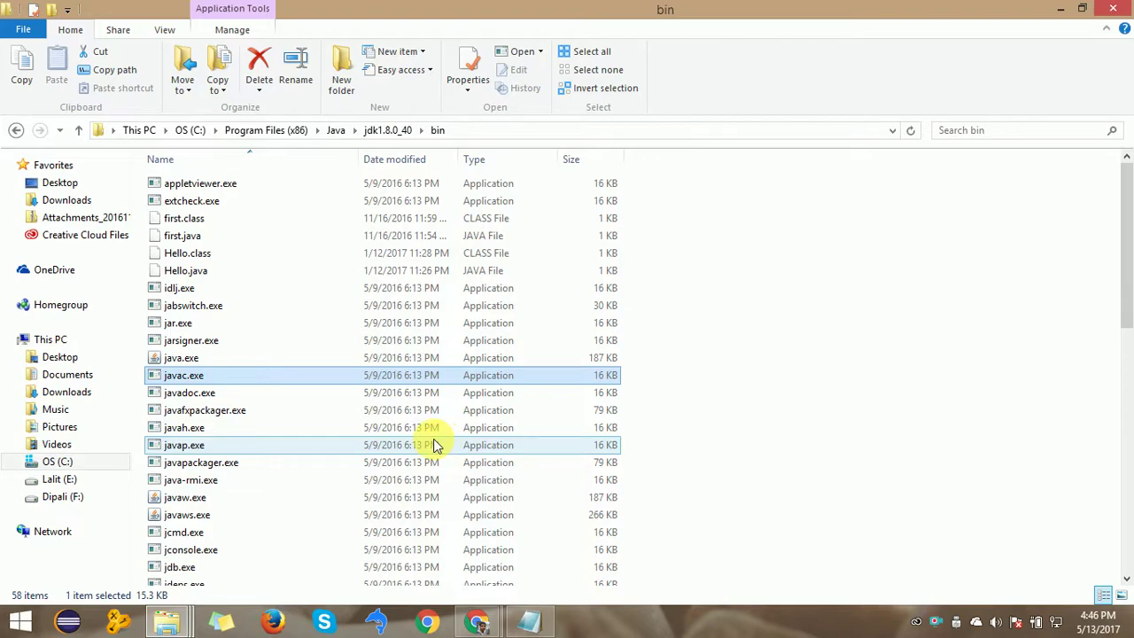
- Open the computer's advanced system properties and bring up the Environment Variables settings
left_click(19, 622)
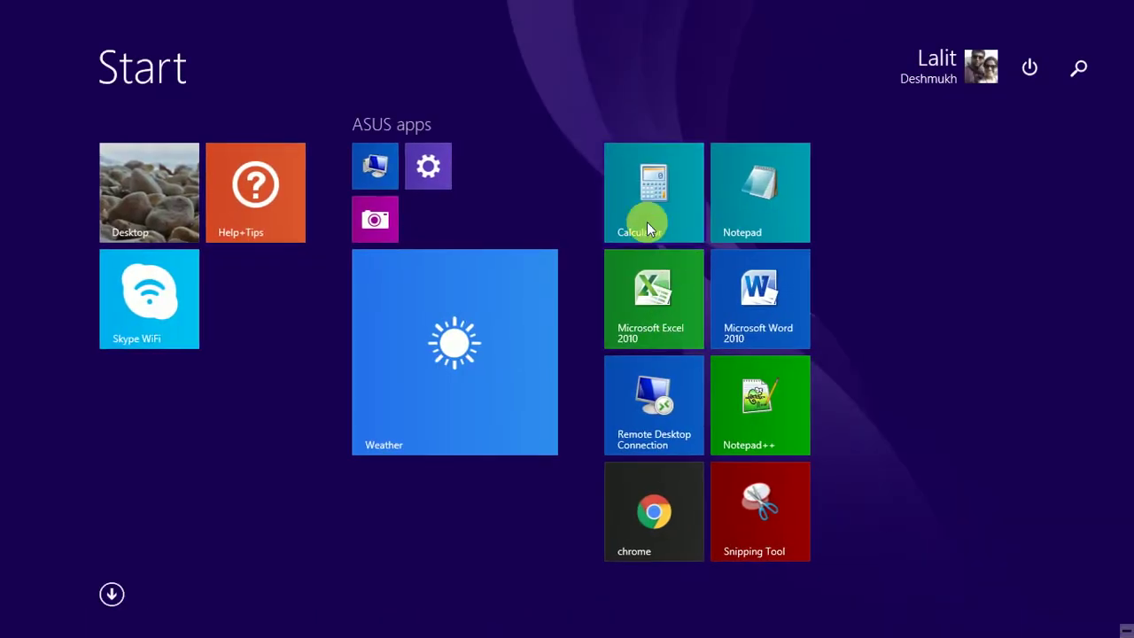
right_click(372, 173)
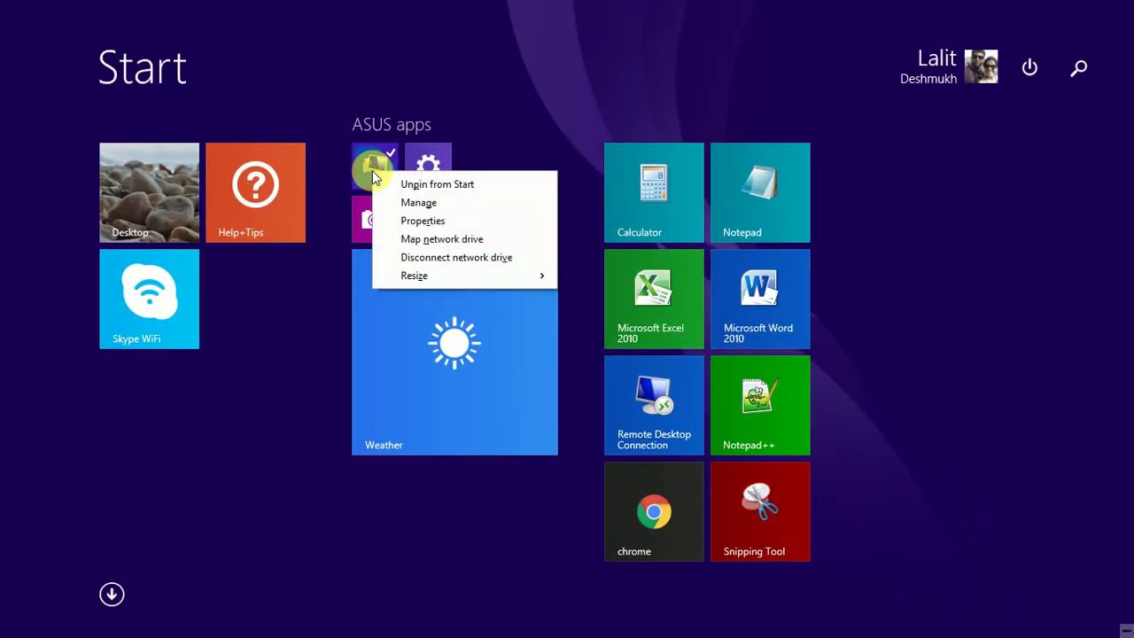
left_click(444, 223)
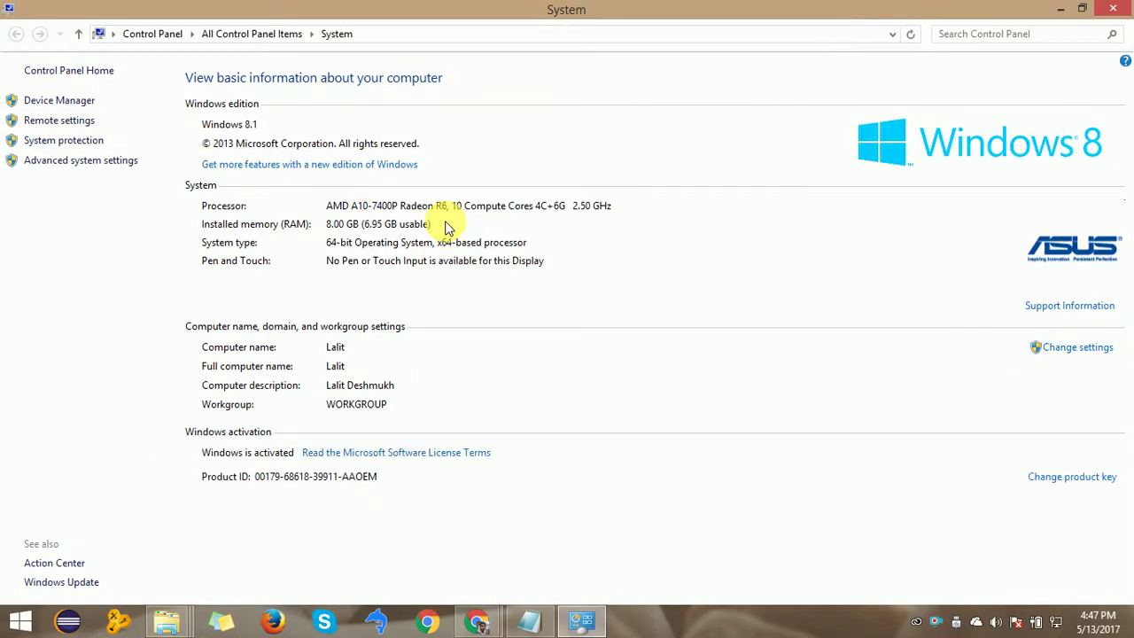
left_click(97, 167)
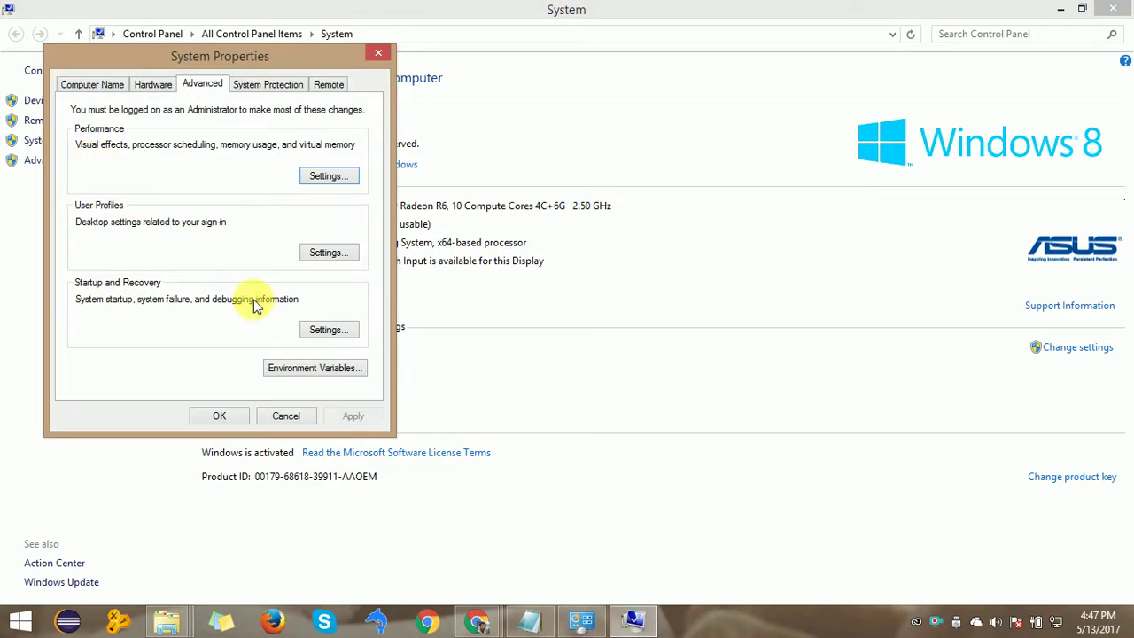
left_click_drag(157, 62, 471, 88)
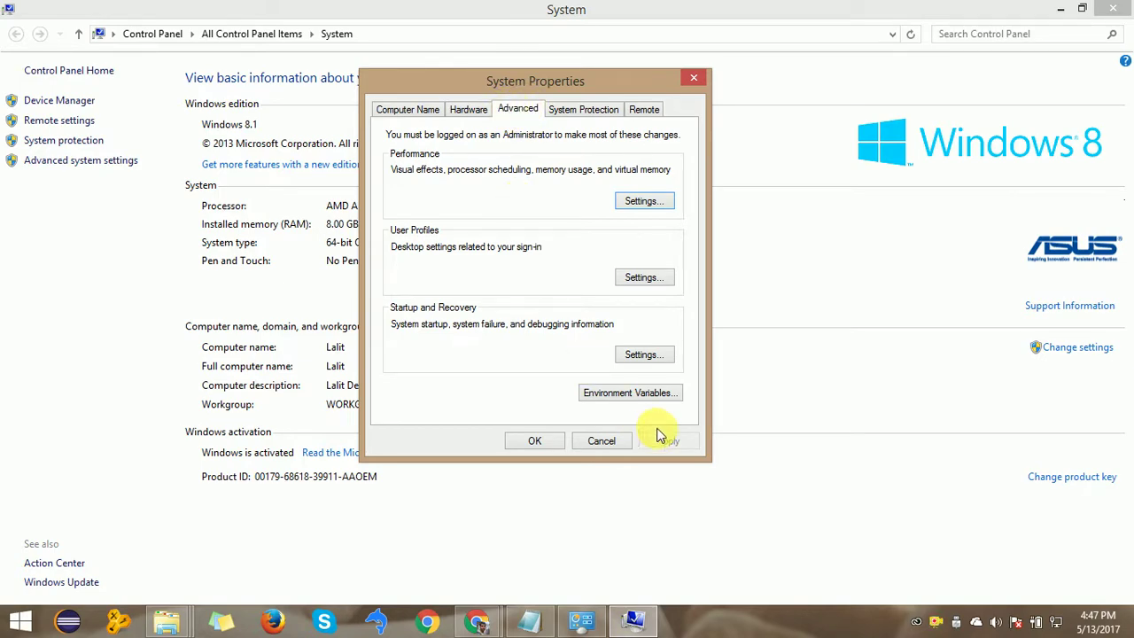
left_click(622, 395)
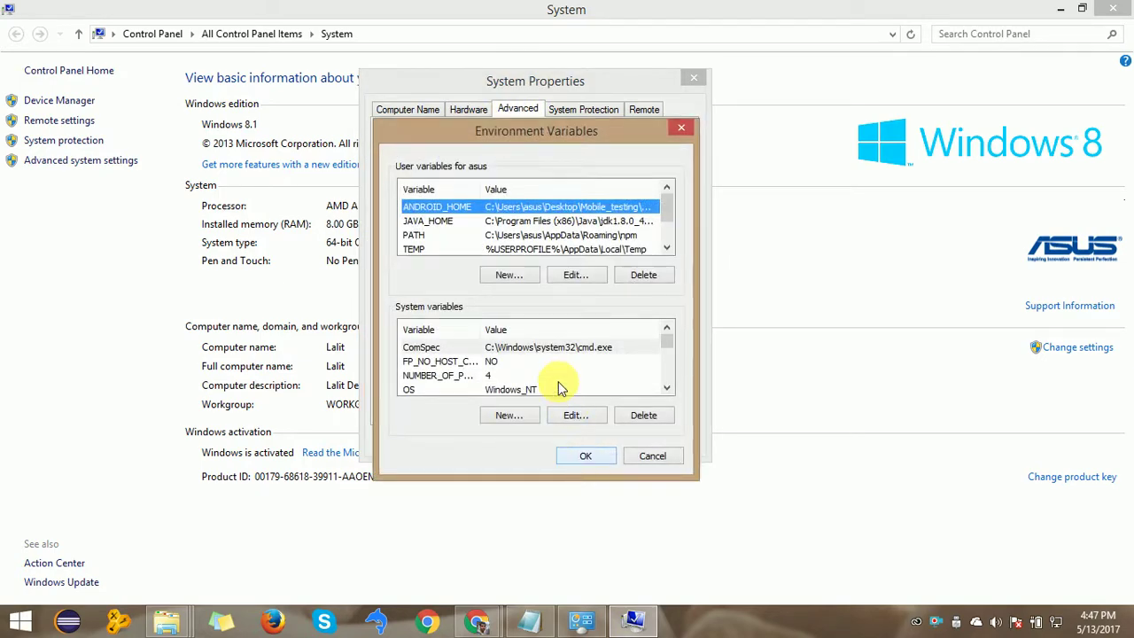
- Open the JAVA_HOME user variable for editing and examine its name and value
left_click(460, 223)
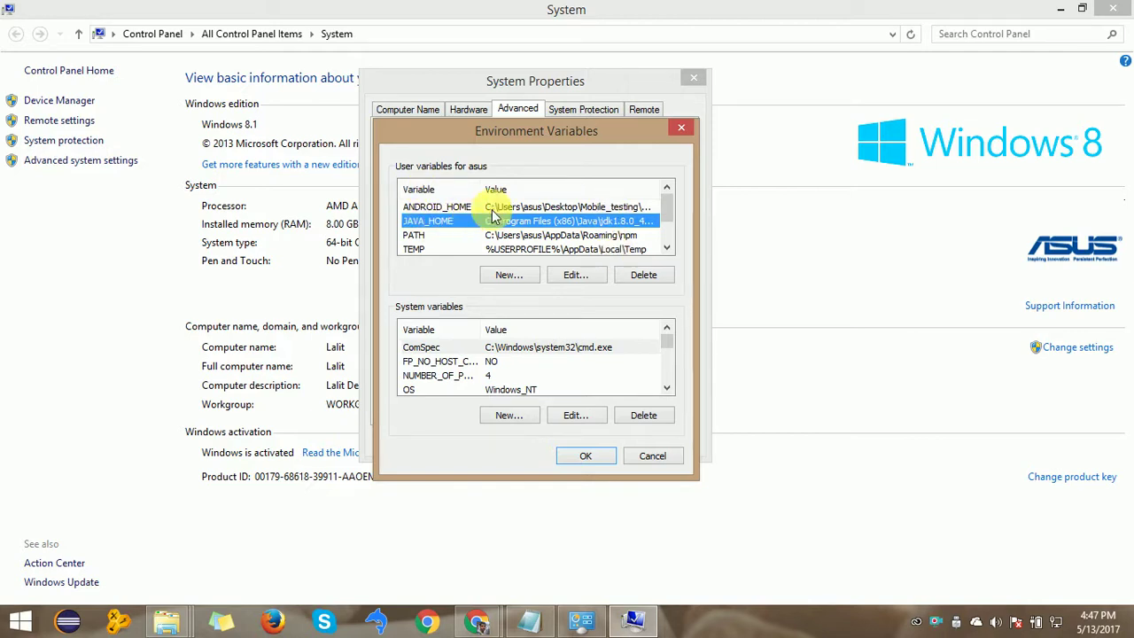
left_click(576, 275)
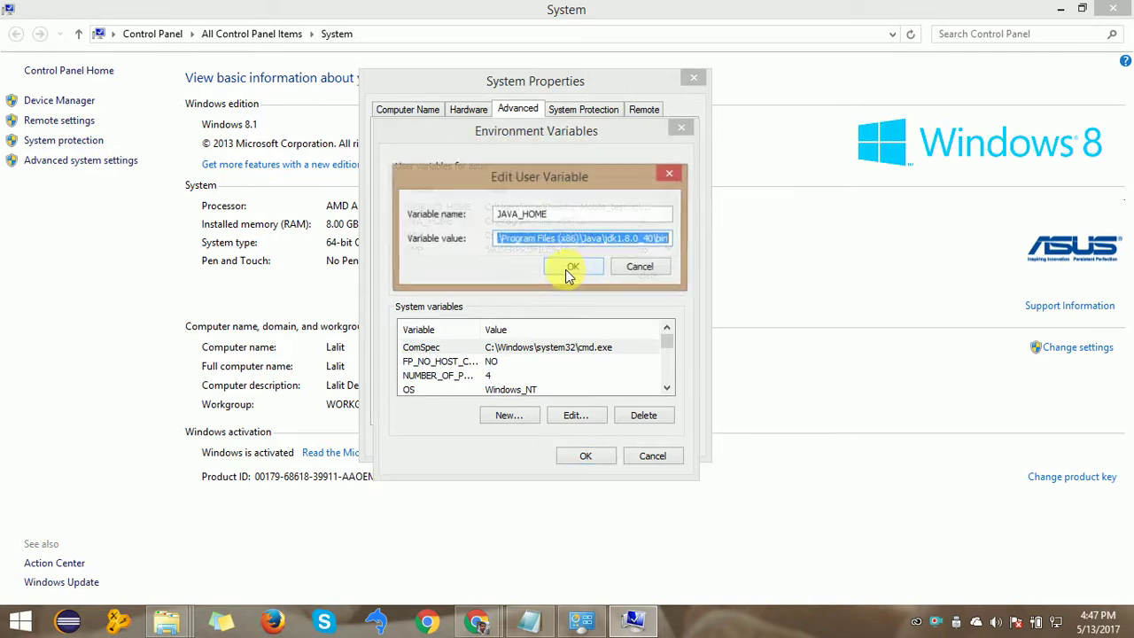
left_click(572, 218)
left_click_drag(573, 218, 486, 222)
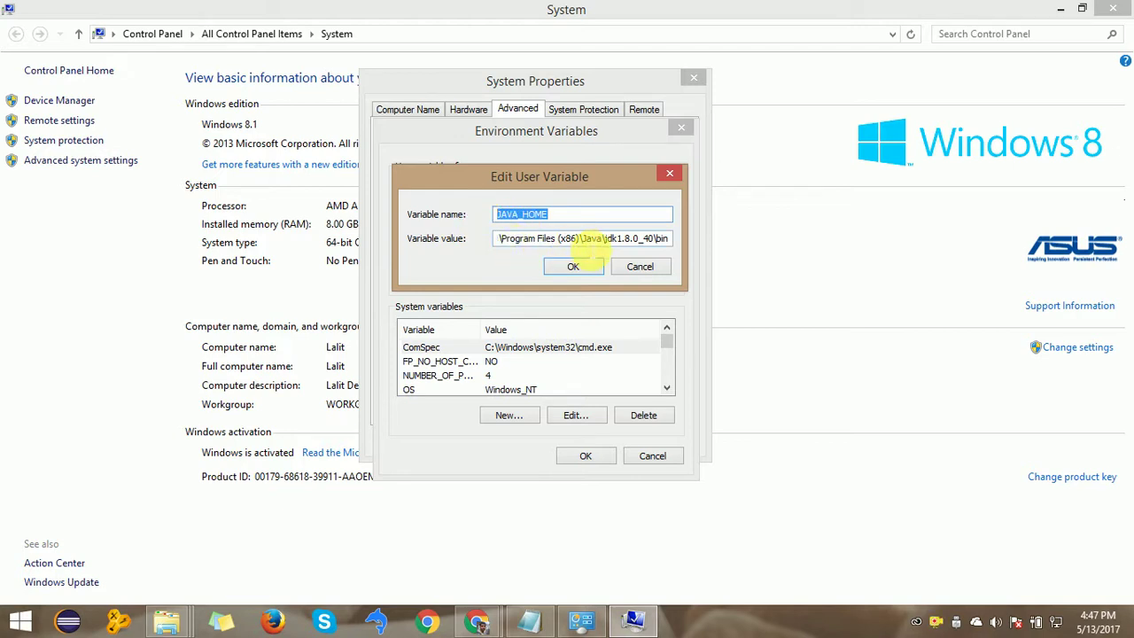
left_click_drag(506, 243, 679, 241)
left_click(678, 238)
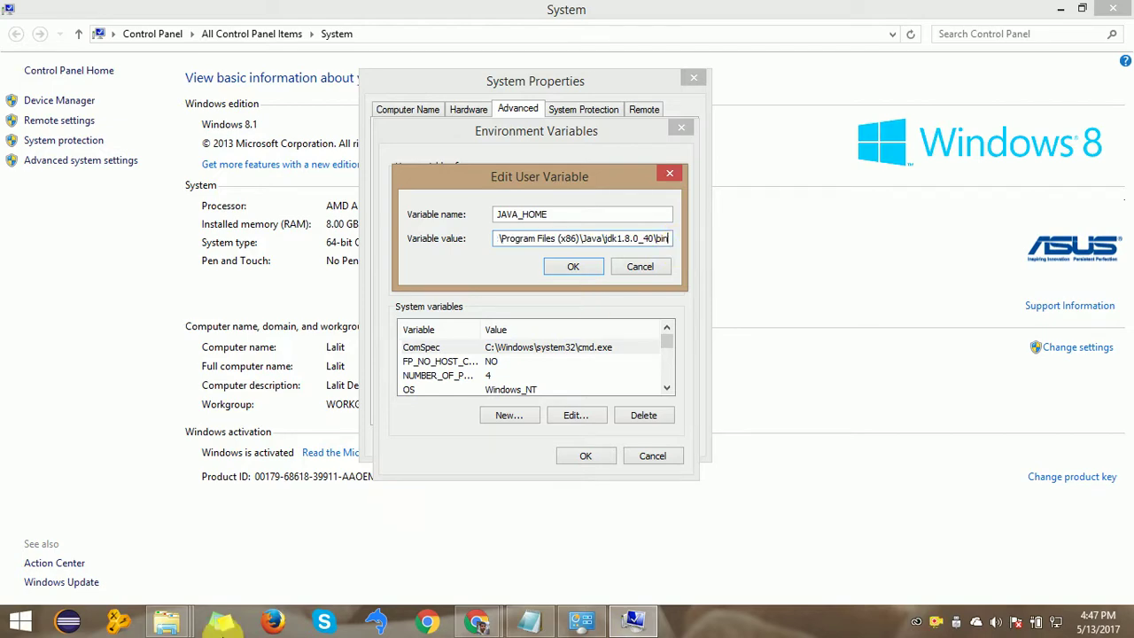
- Switch to File Explorer, retrace the folders from Java to jdk1.8.0_40\bin and display that folder's full path
left_click(173, 623)
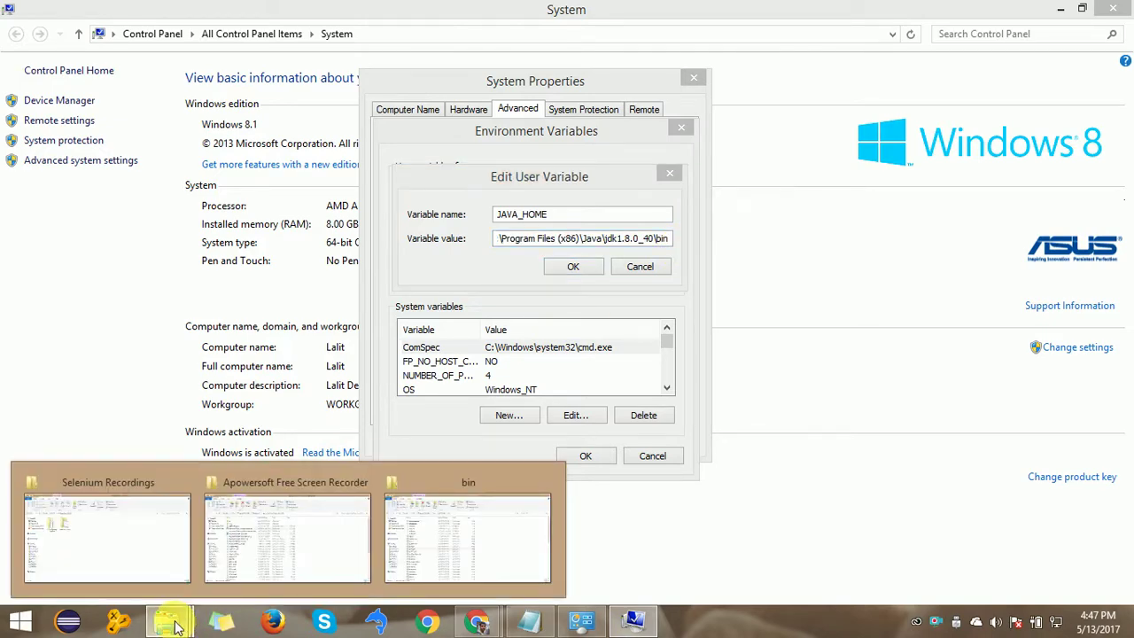
left_click(488, 544)
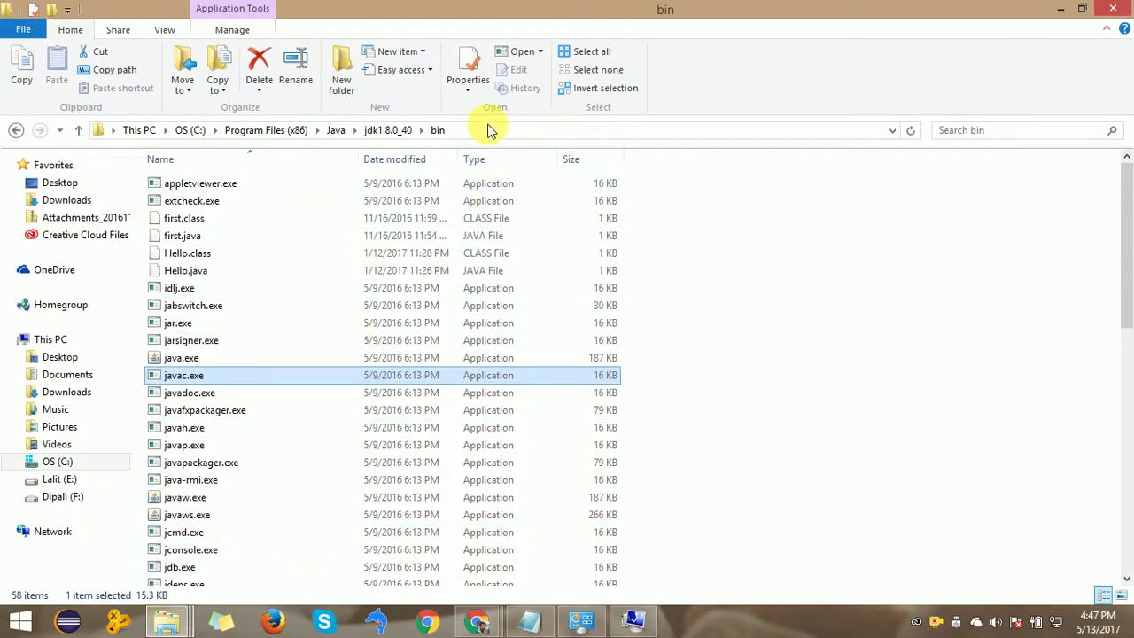
left_click(390, 130)
left_click(337, 131)
double_click(193, 195)
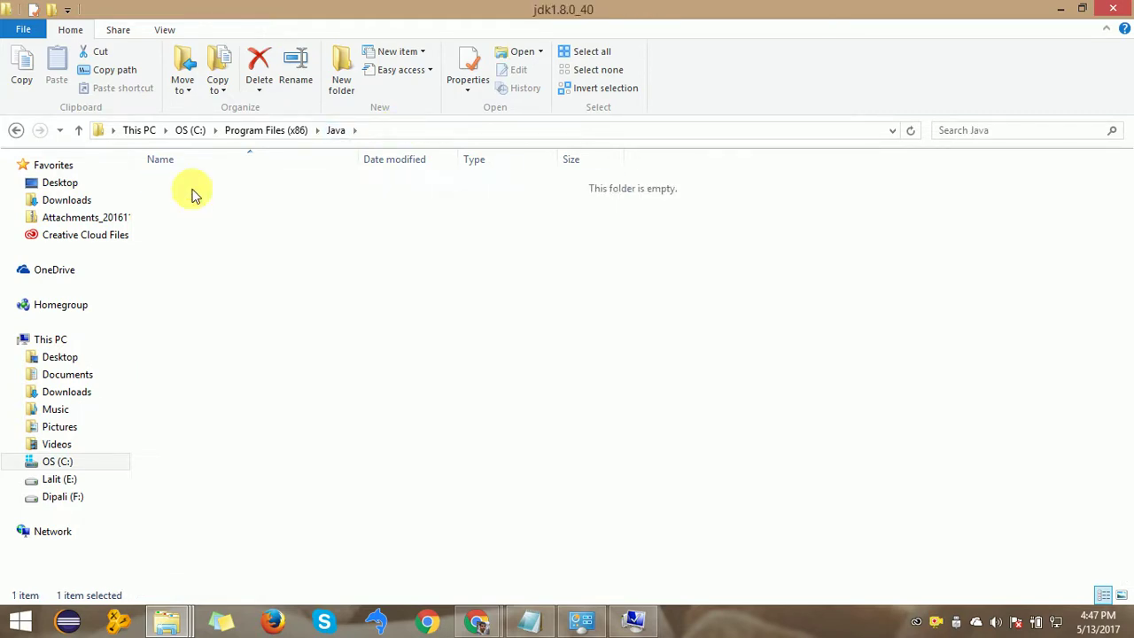
double_click(186, 192)
left_click(493, 132)
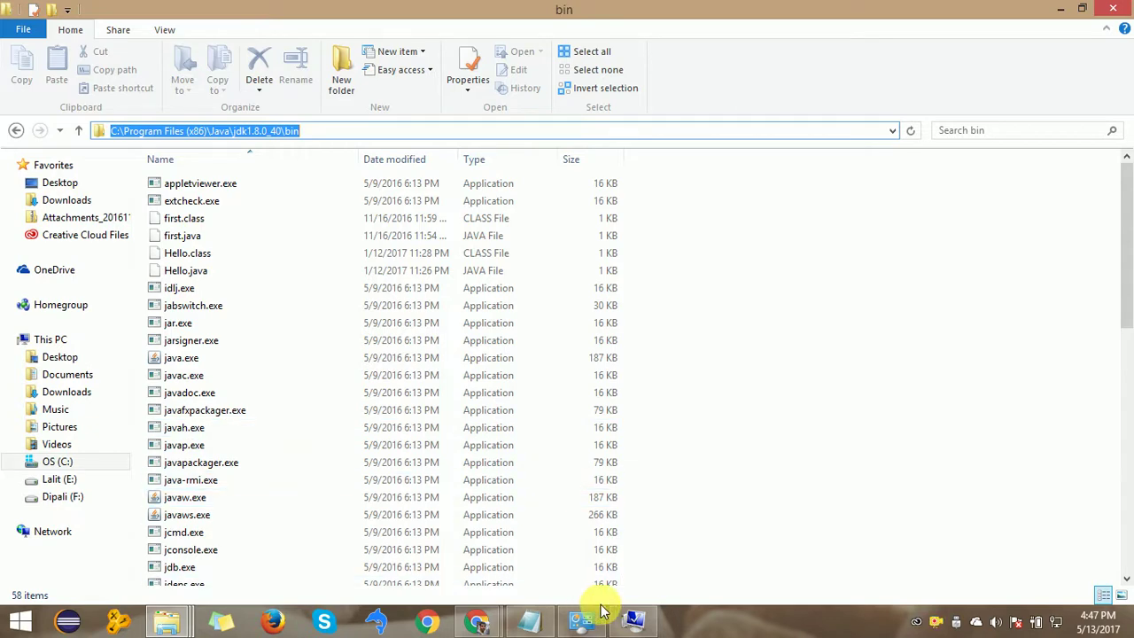
- Return to the JAVA_HOME variable and cancel out of it, the Environment Variables and the System Properties without saving
left_click(629, 620)
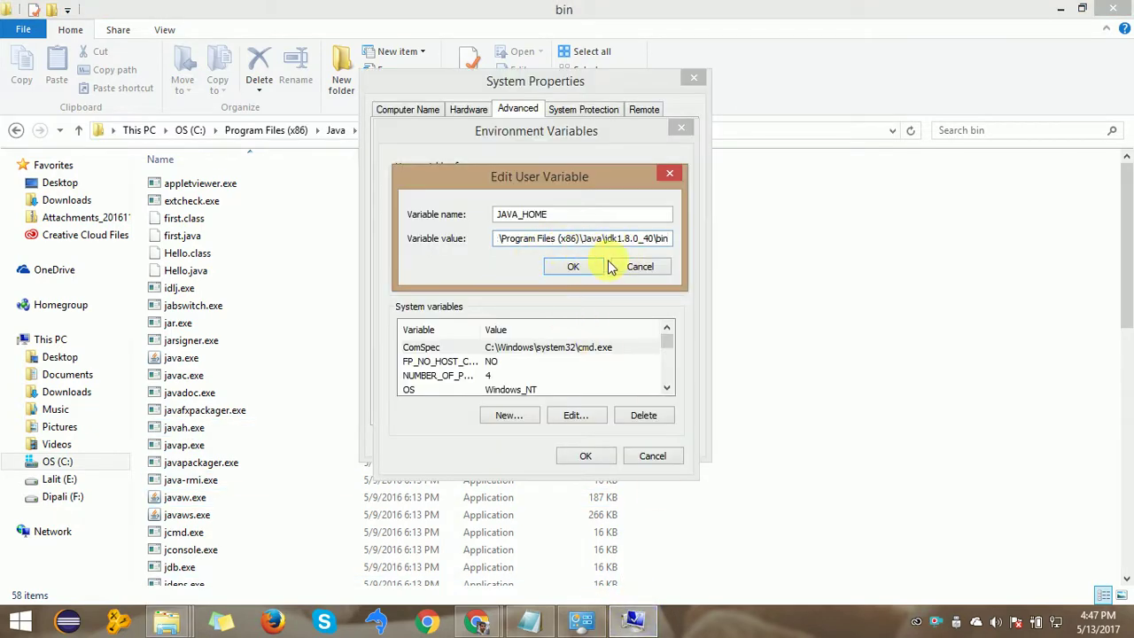
left_click(634, 273)
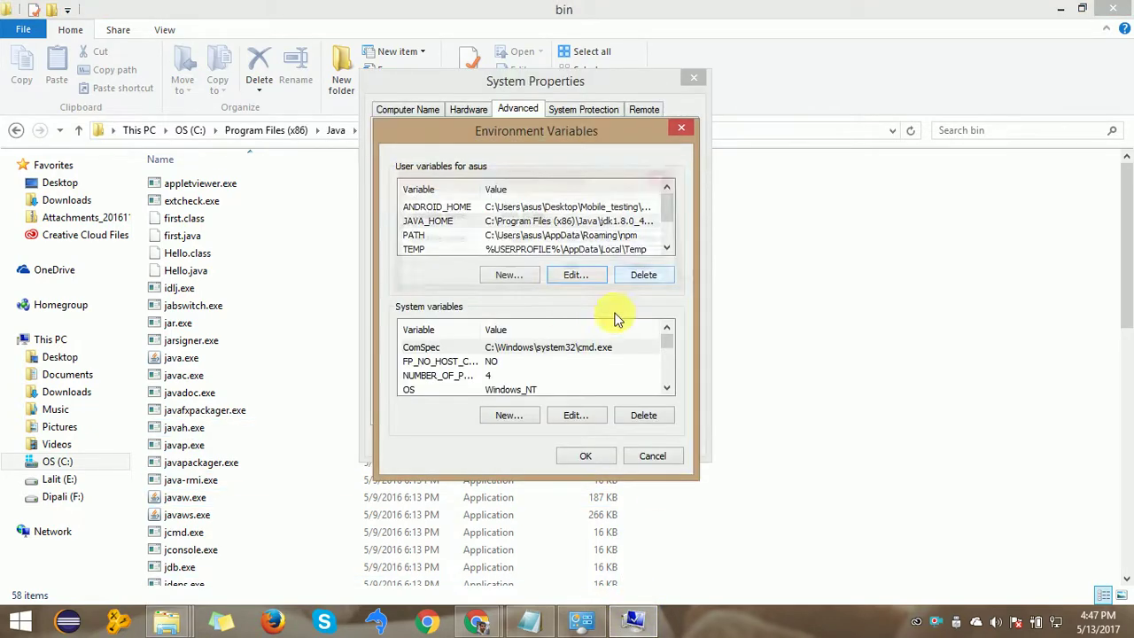
left_click(653, 455)
left_click(602, 441)
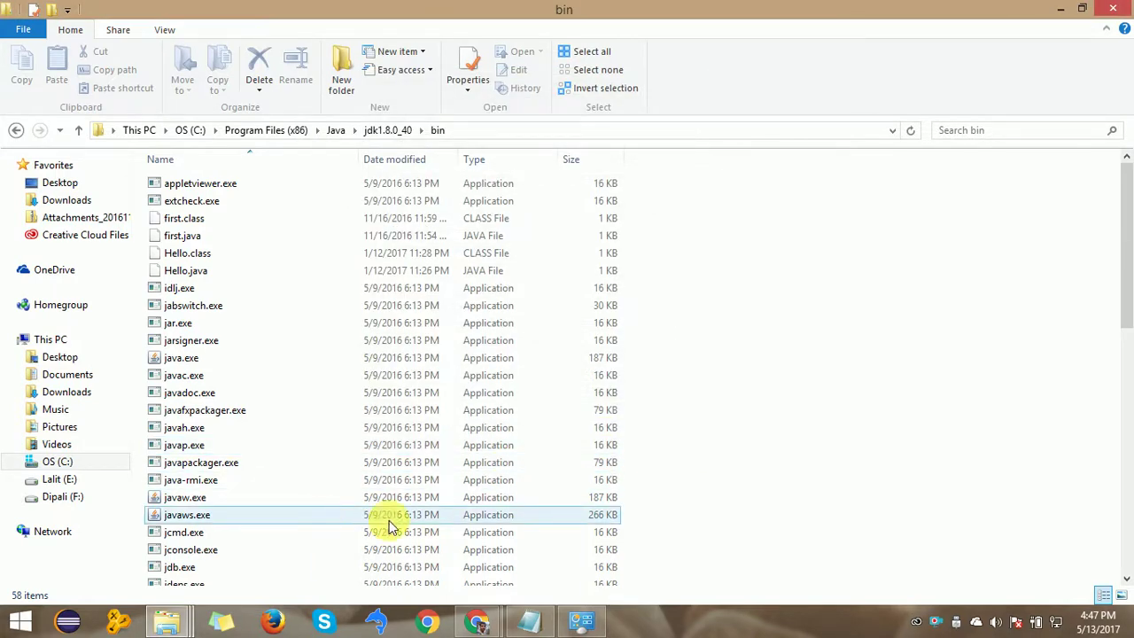
- Launch a Command Prompt by running cmd
key("super+r")
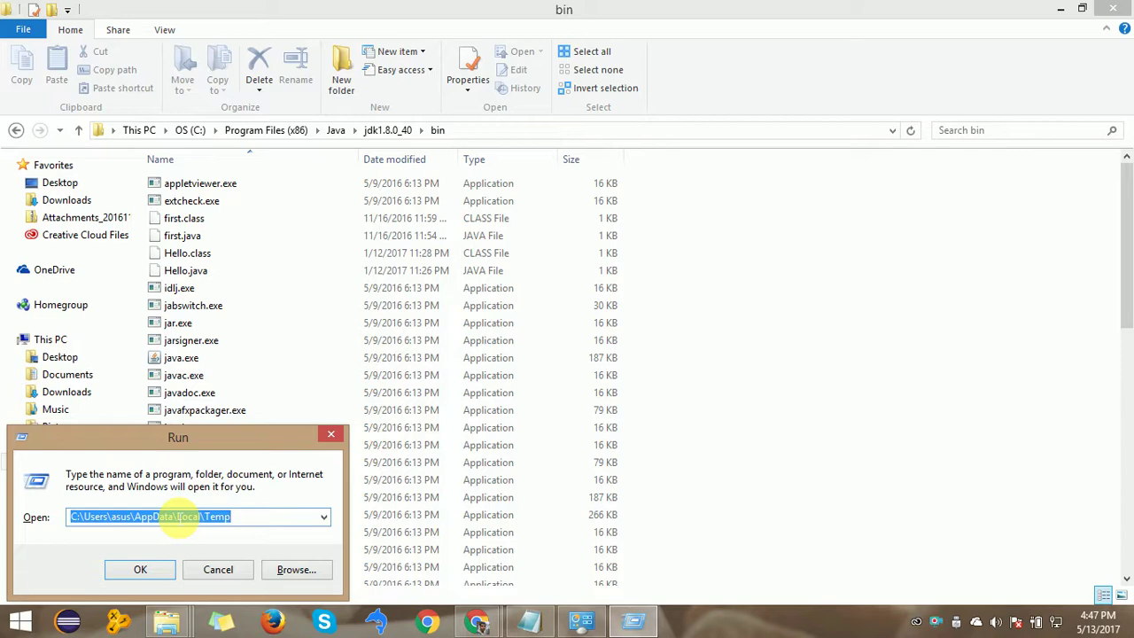
type("cmd")
key("Return")
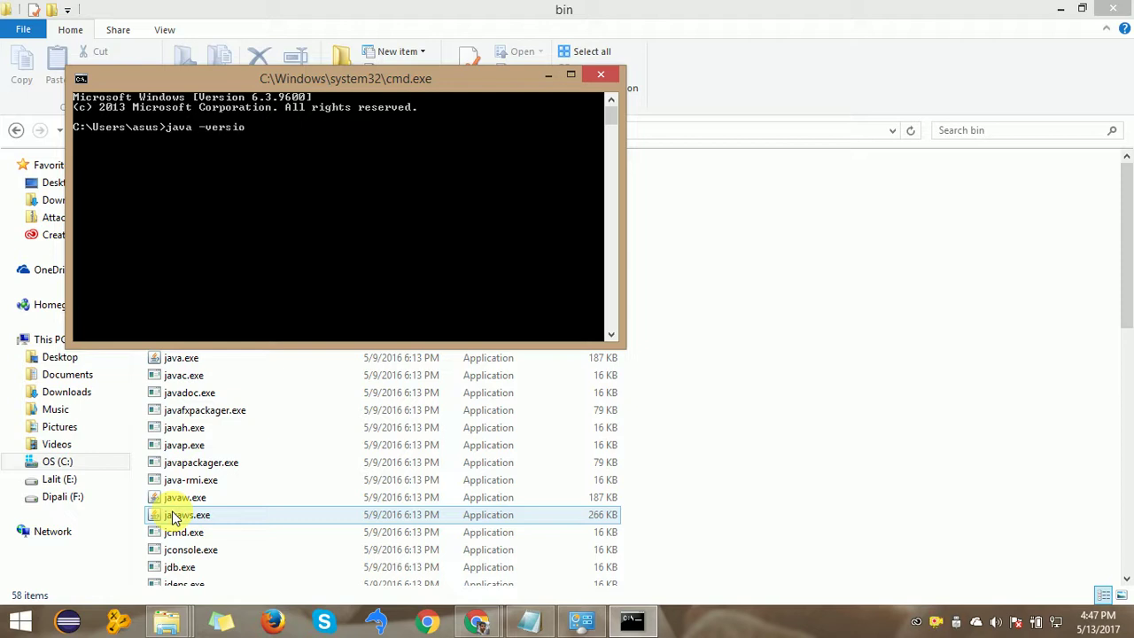
- Run java -version in the Command Prompt to check the installed Java, and close the window
key("Return")
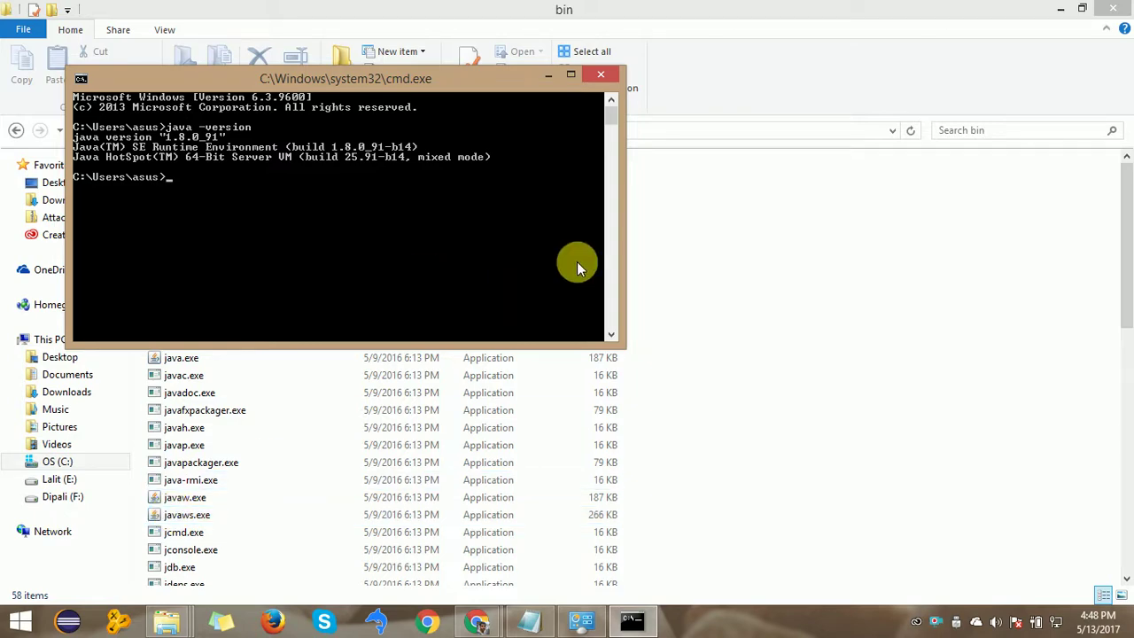
left_click(599, 78)
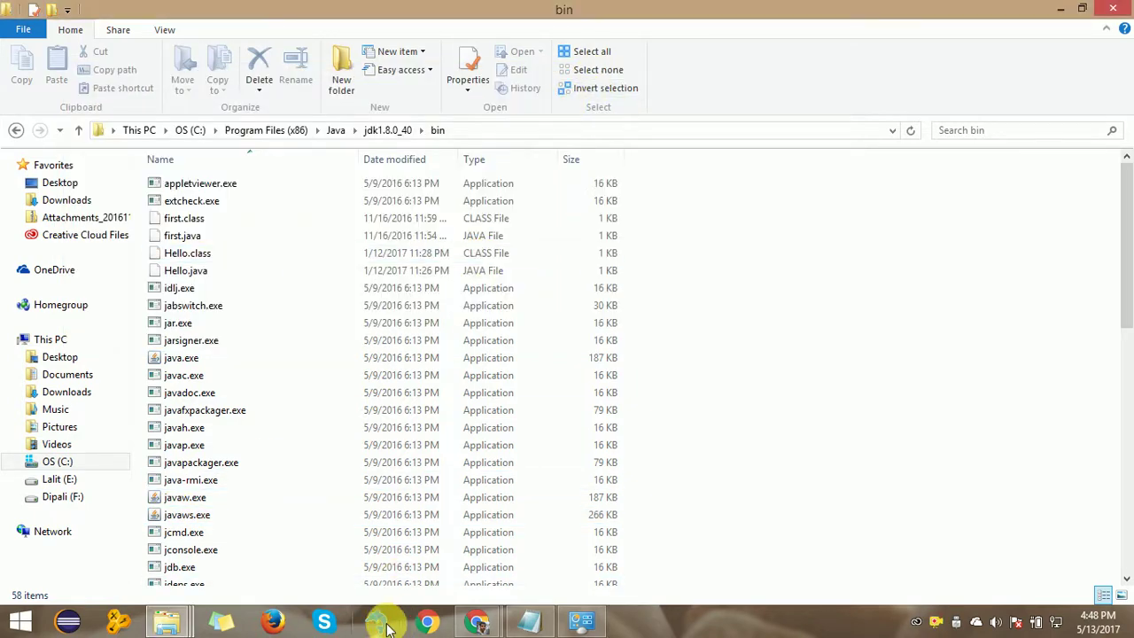
- Switch to a new Chrome window and highlight the "Ecliplse" line in the Content.txt notes in Notepad
left_click(443, 625)
left_click(529, 620)
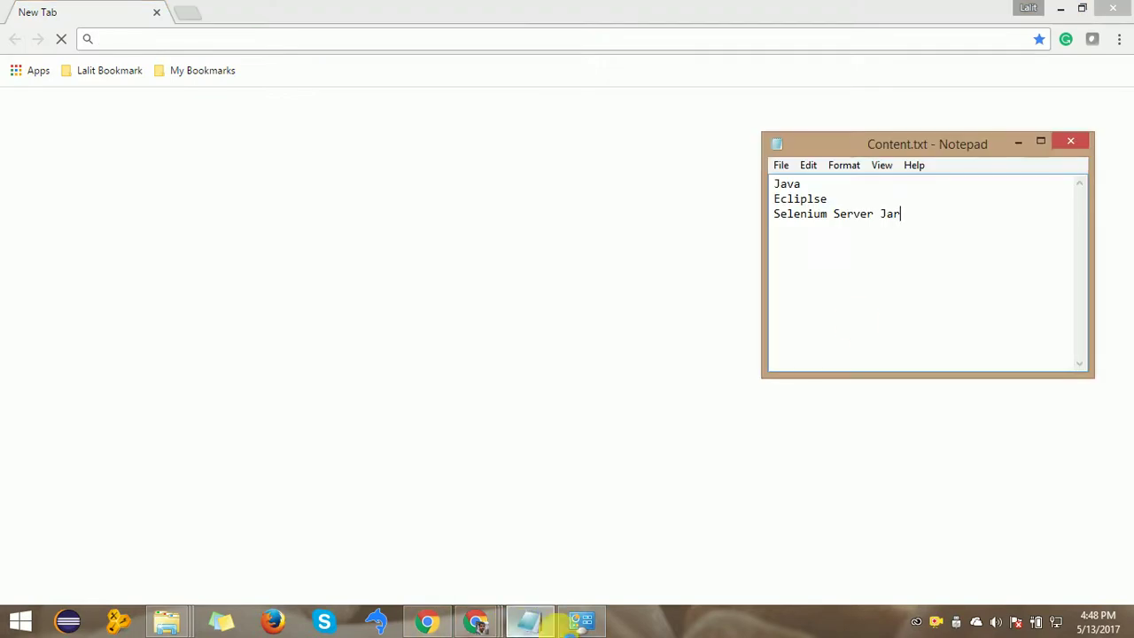
left_click(806, 206)
double_click(806, 207)
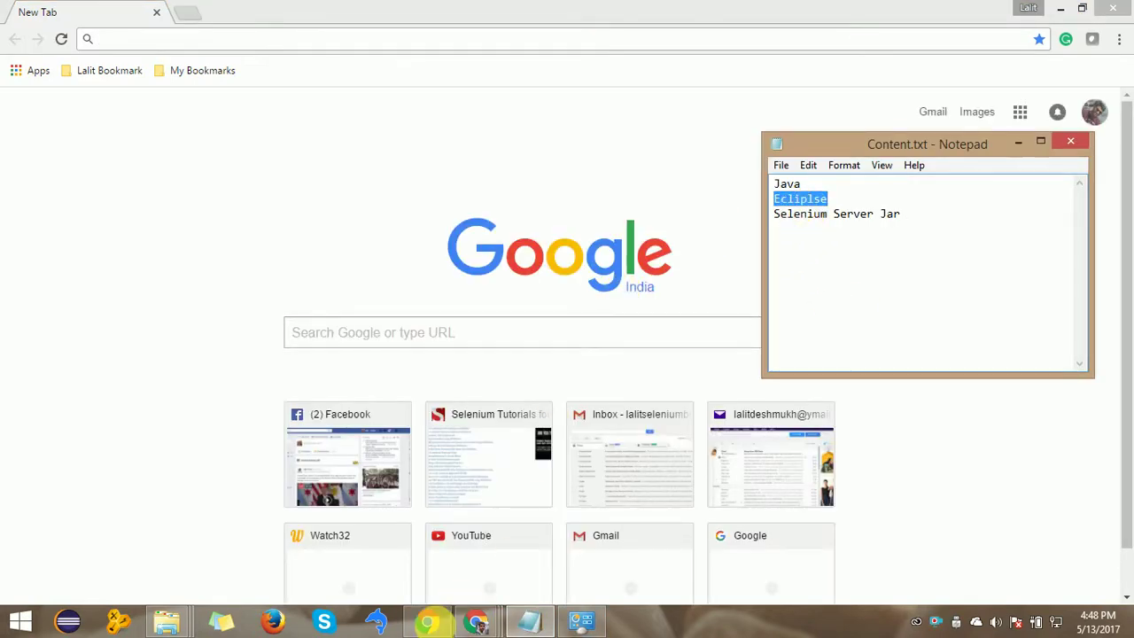
- Search the web for "eclipse download" in Chrome
left_click(198, 41)
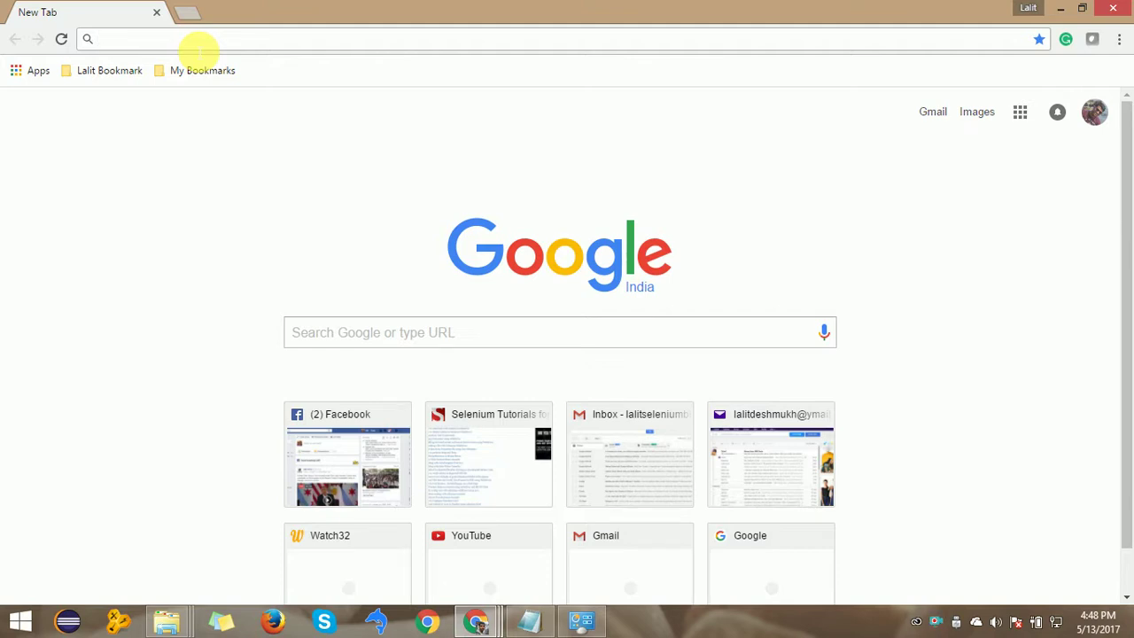
type("eclipse download")
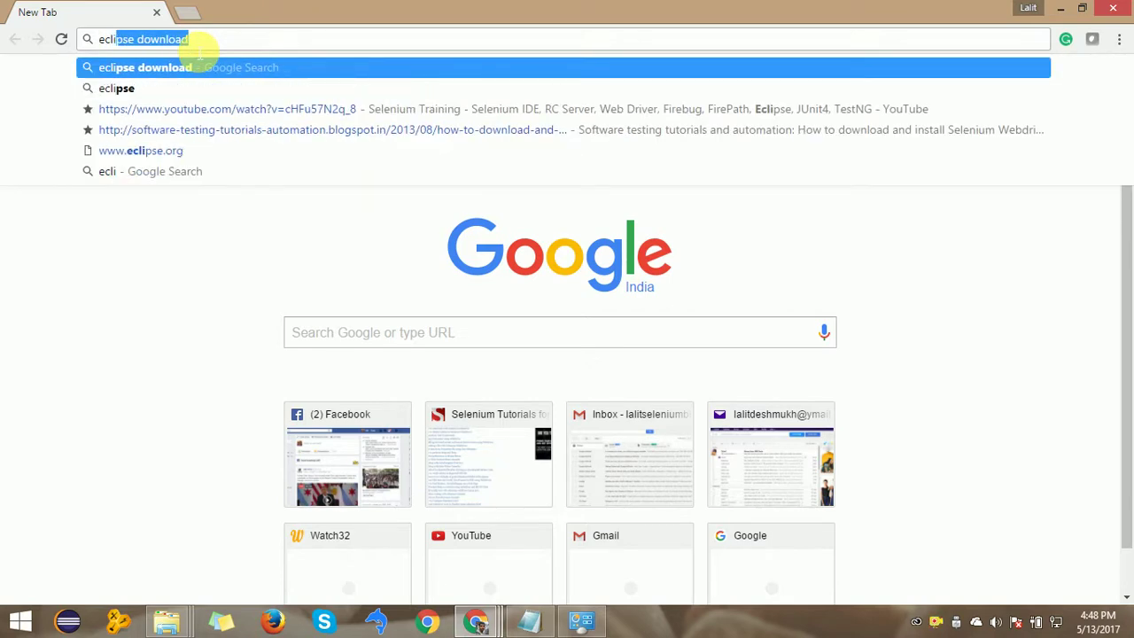
key("Return")
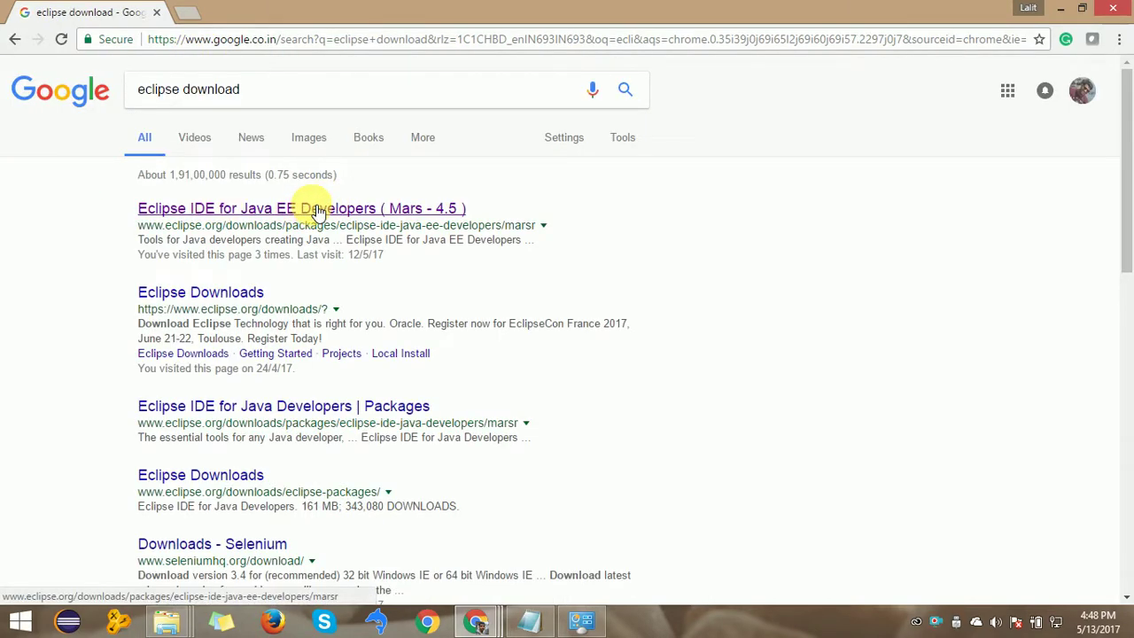
- Open the Eclipse IDE for Java EE Developers (Mars - 4.5) result, keep one tab of it, and go to its Windows 32-bit download page
right_click(328, 205)
left_click(357, 218)
left_click(223, 203)
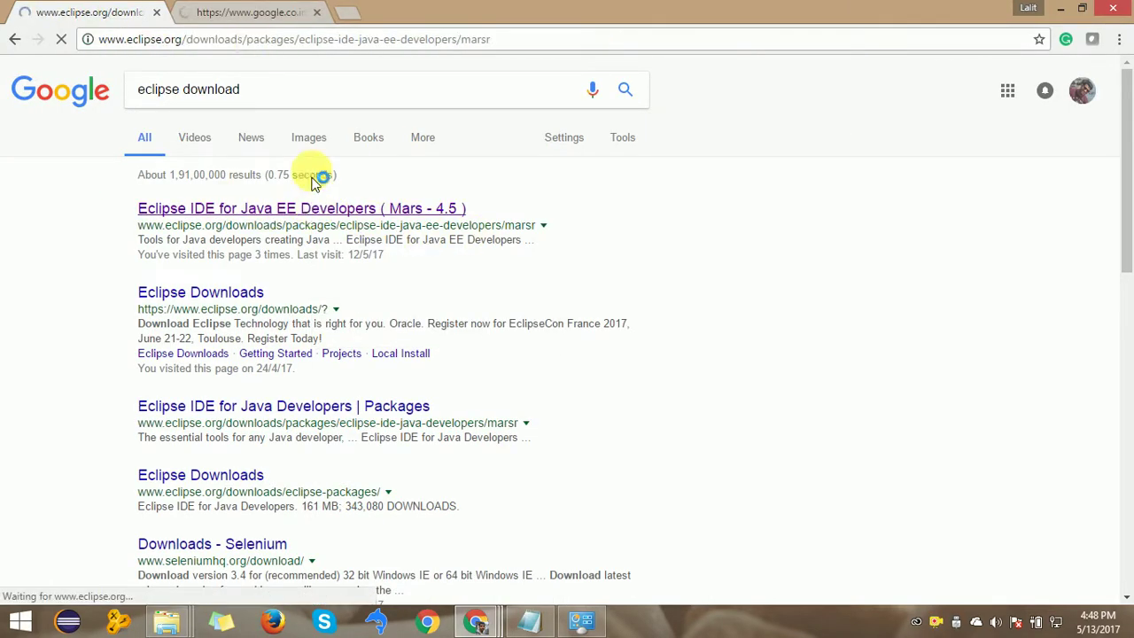
left_click(232, 16)
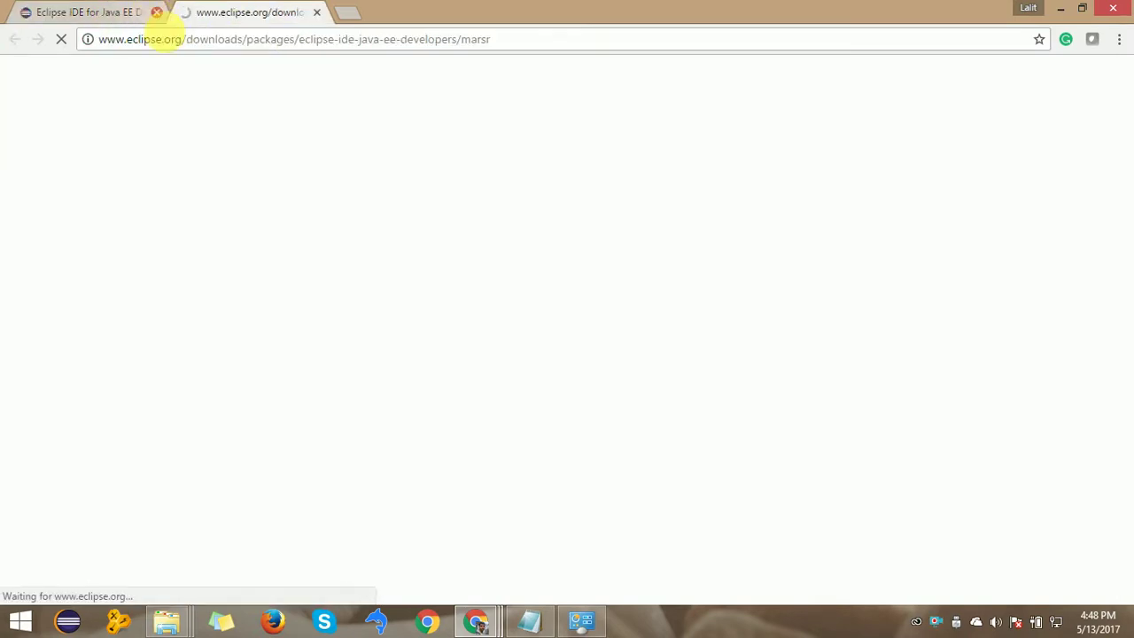
left_click(156, 12)
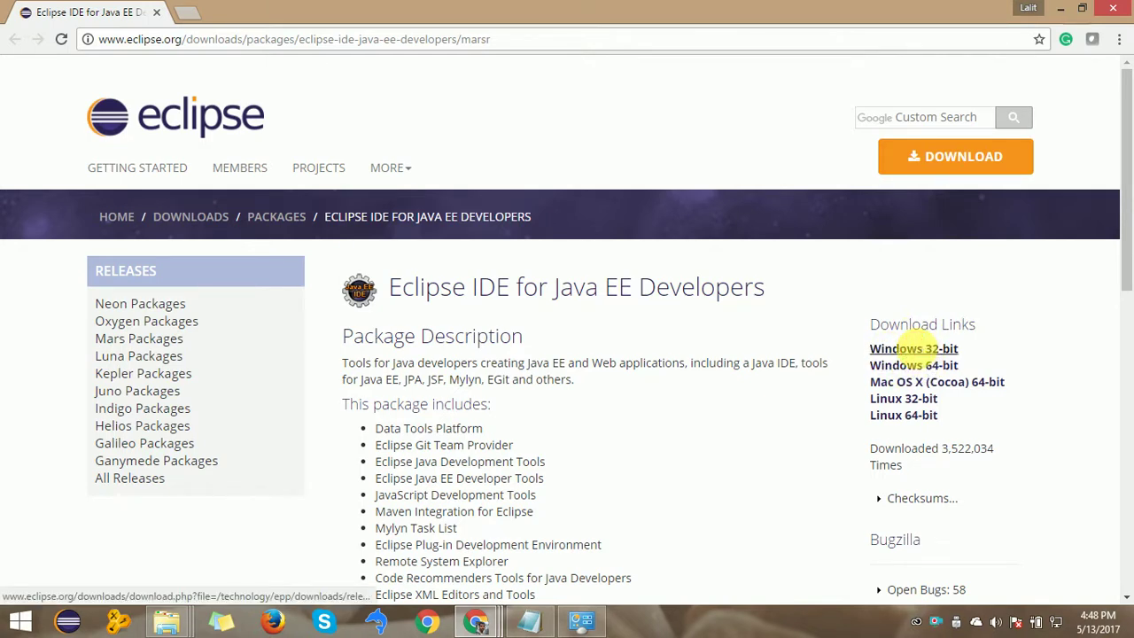
left_click(917, 352)
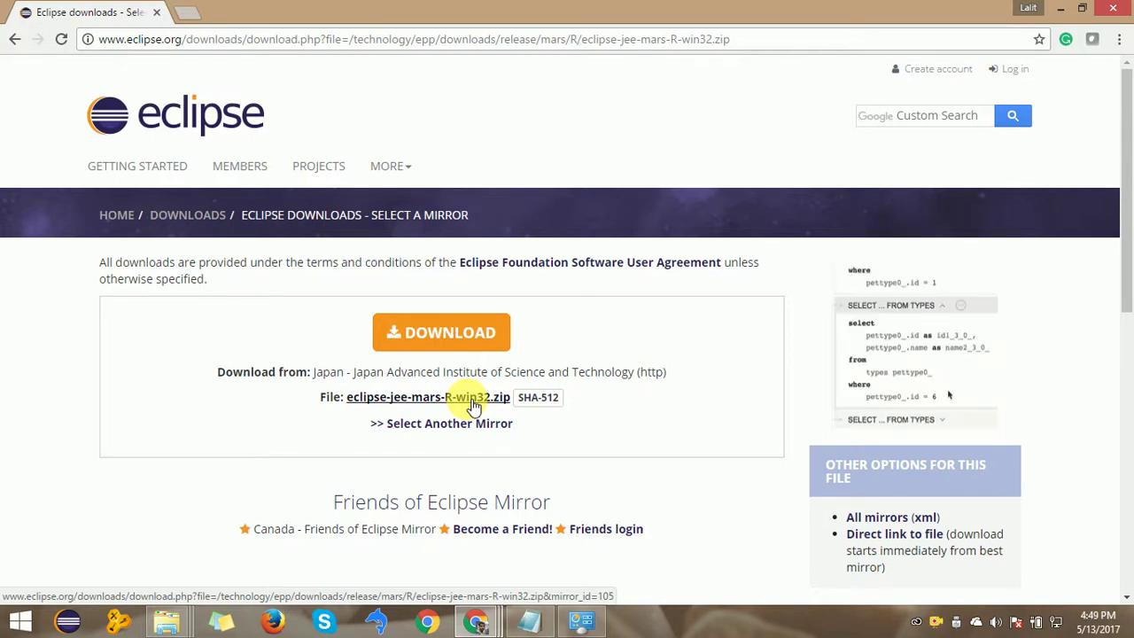
- Switch to File Explorer, open the eclipse folder inside Selenium on drive E: and launch eclipse.exe
left_click(1132, 635)
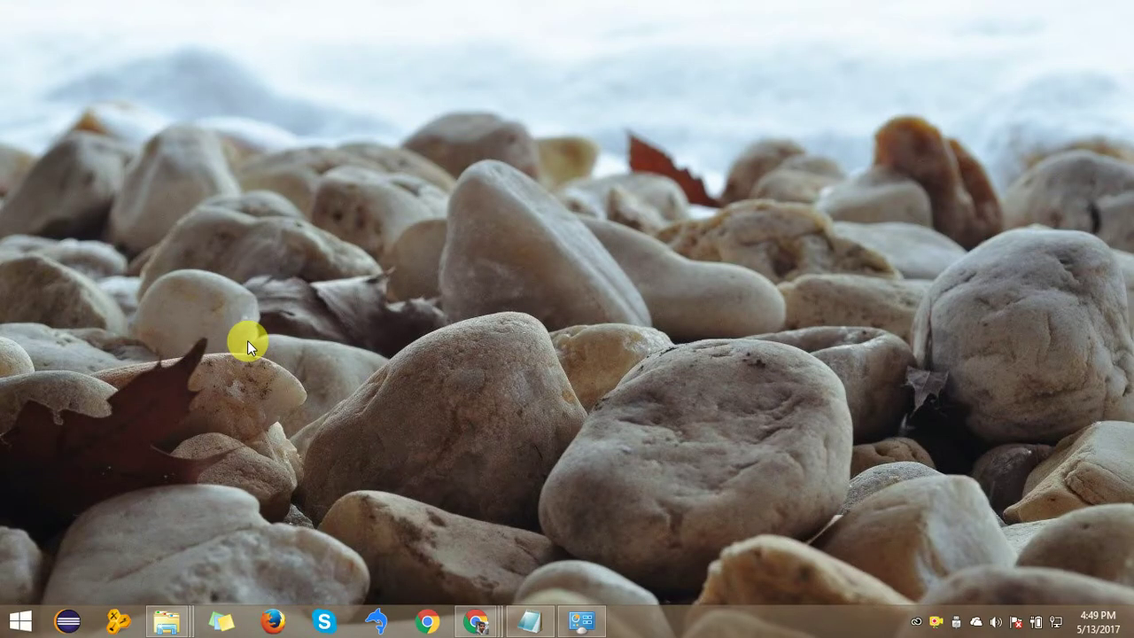
key("super+e")
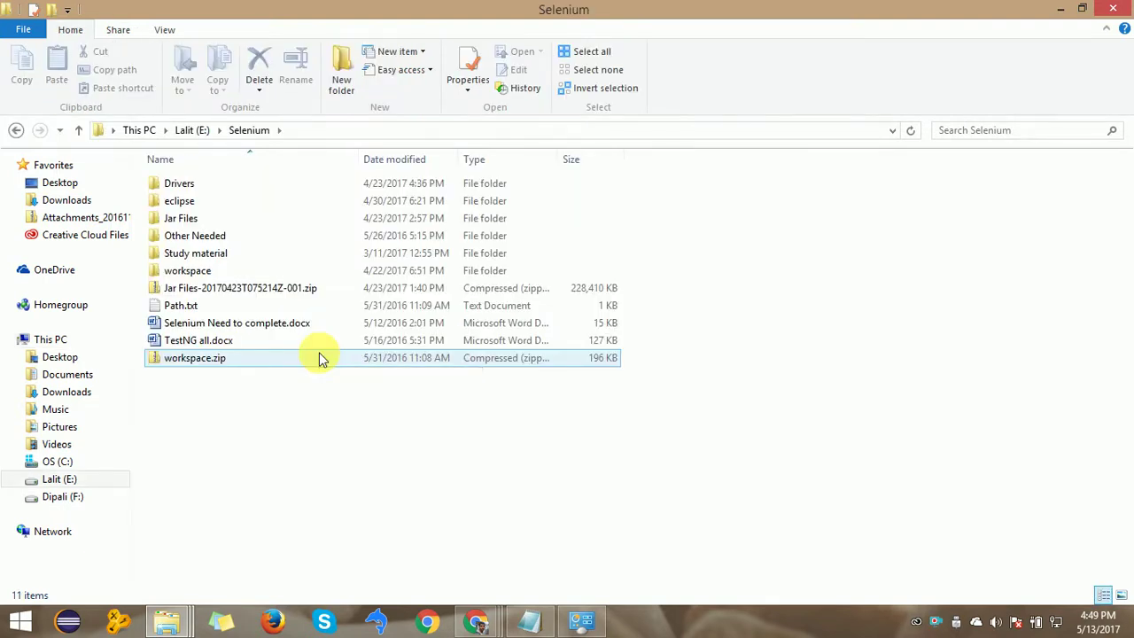
left_click(190, 218)
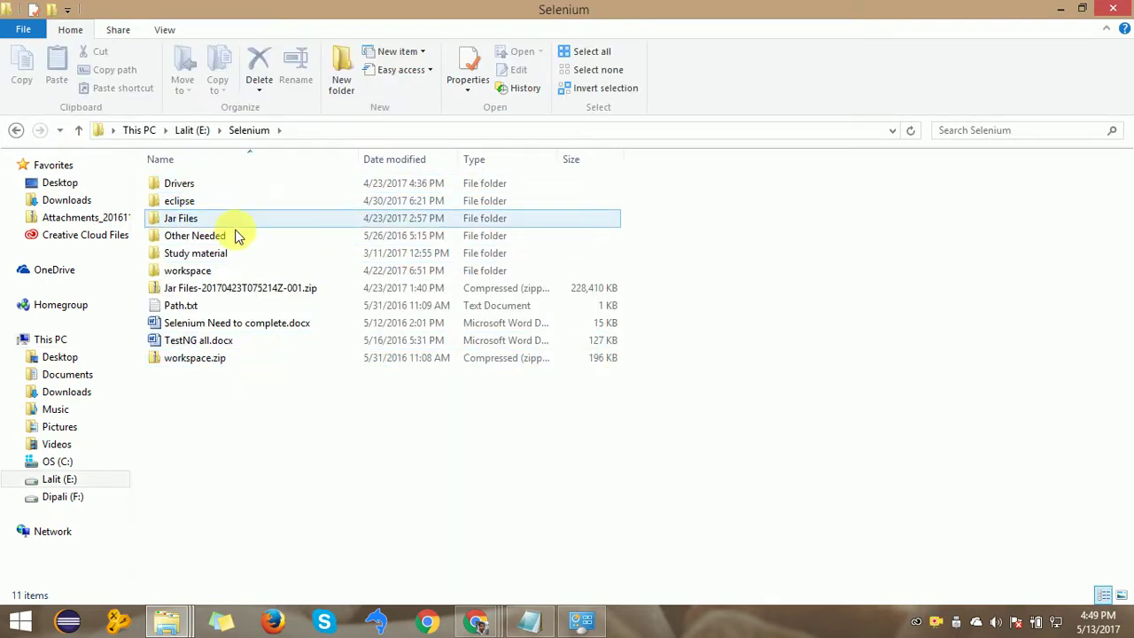
left_click(180, 202)
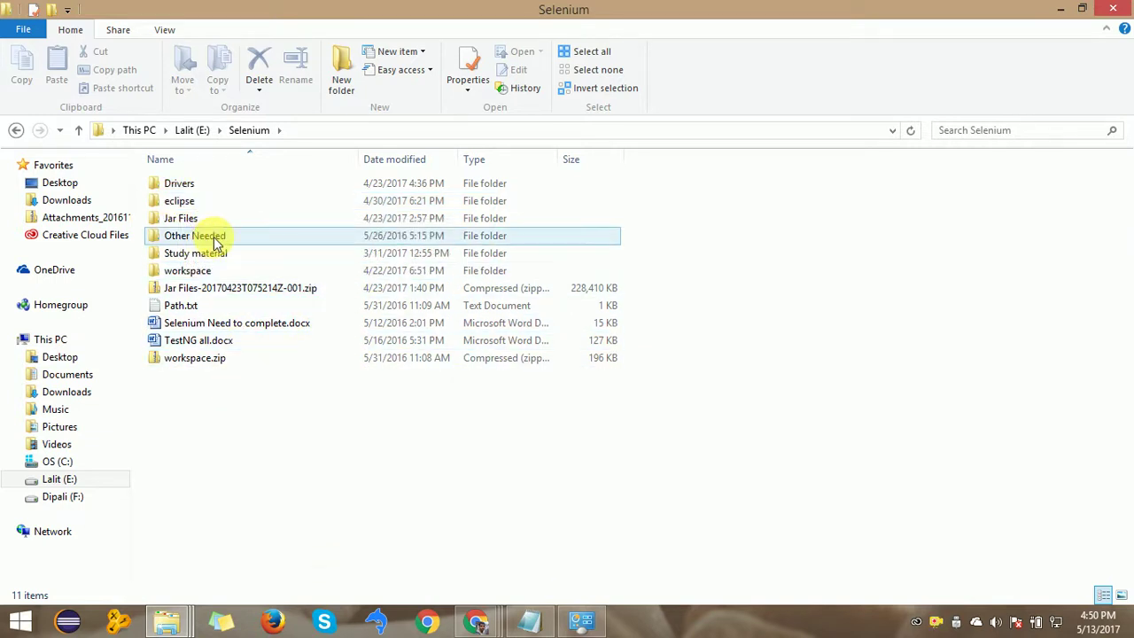
left_click(195, 205)
double_click(197, 210)
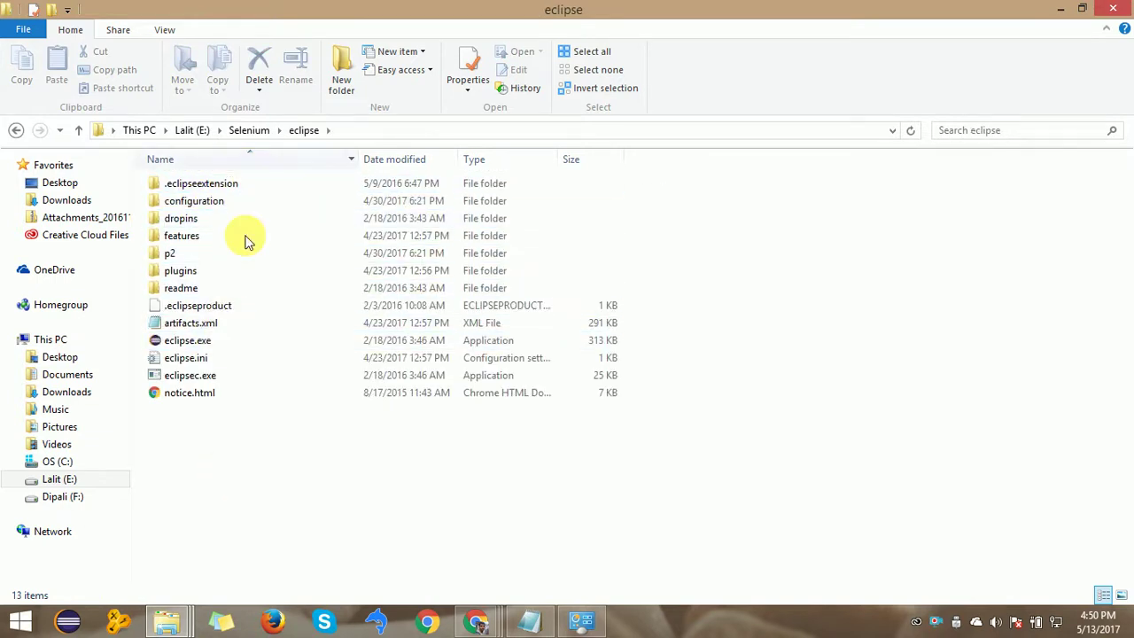
double_click(186, 342)
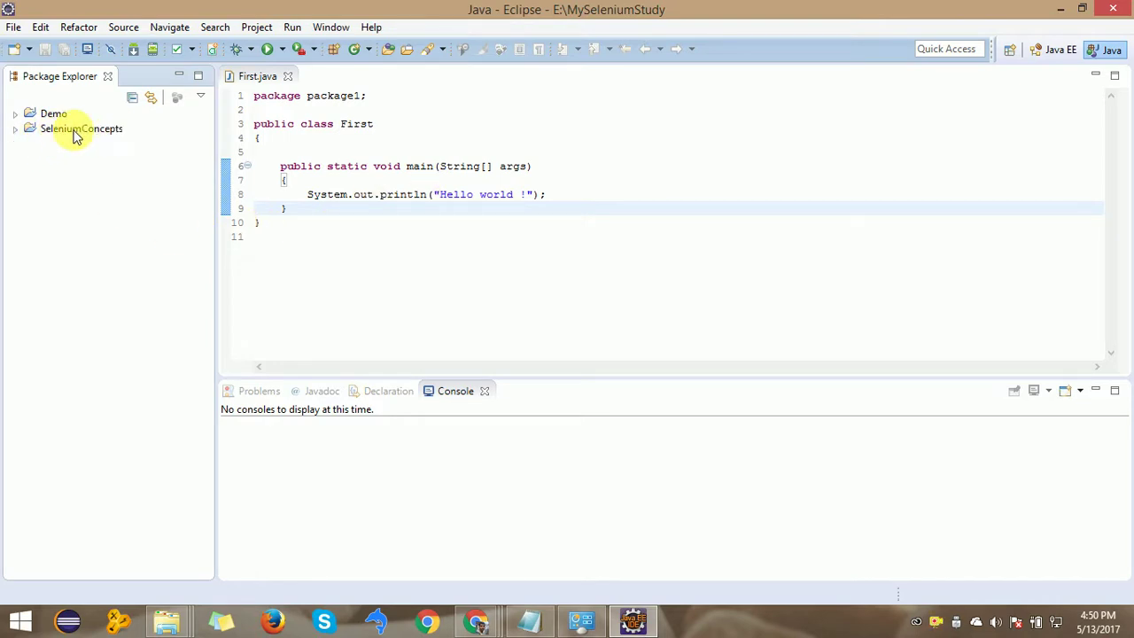
left_click(164, 124)
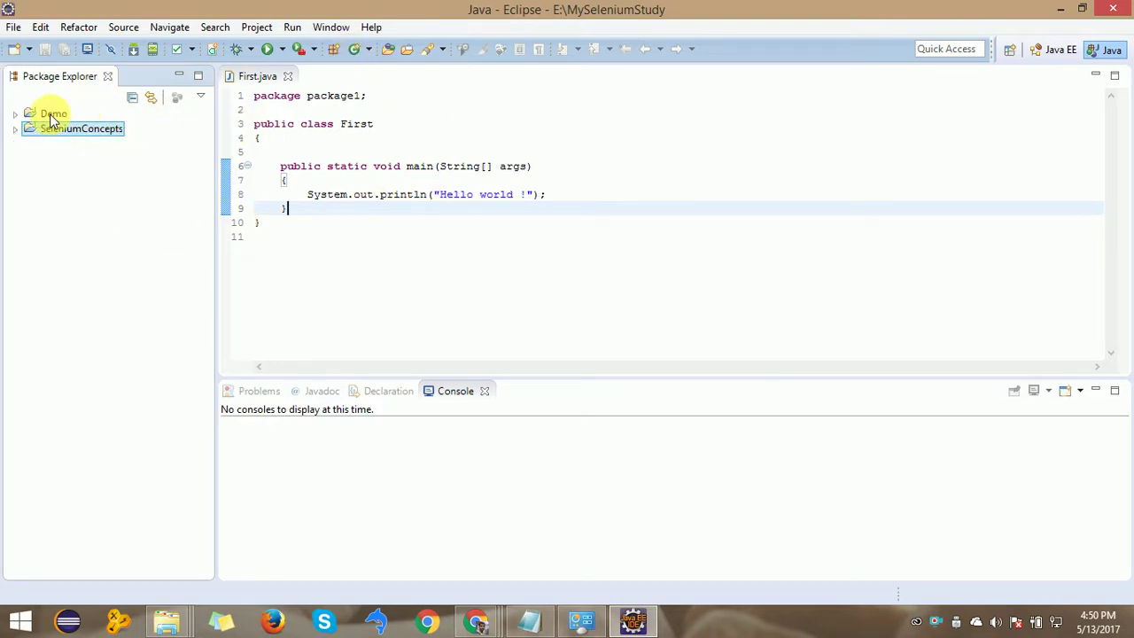
left_click(13, 27)
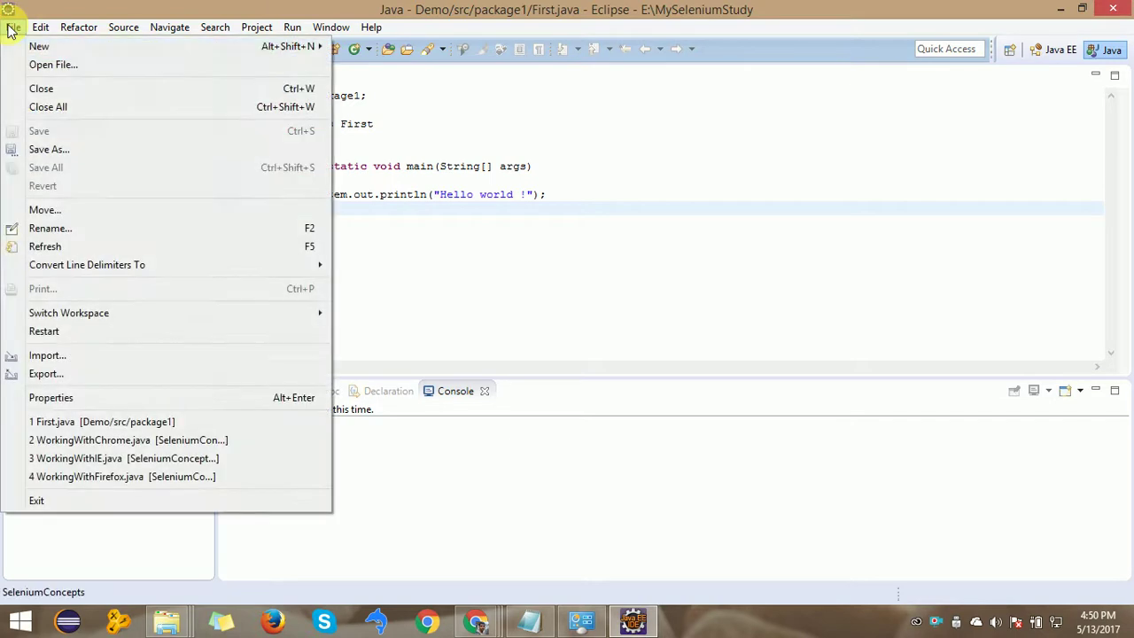
mouse_move(78, 27)
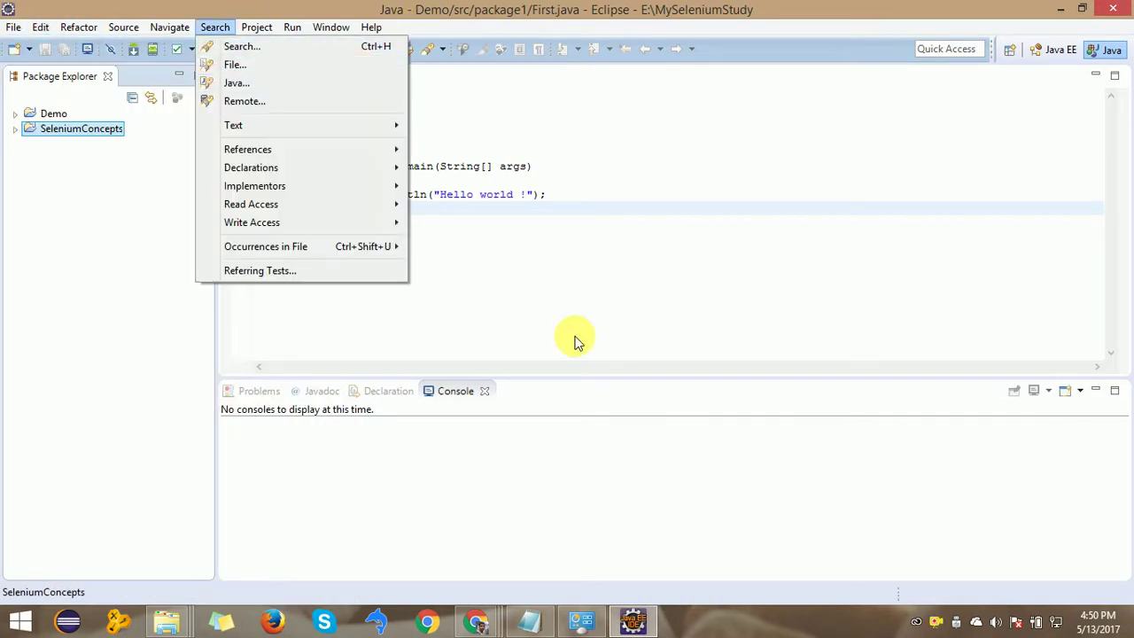
left_click(633, 279)
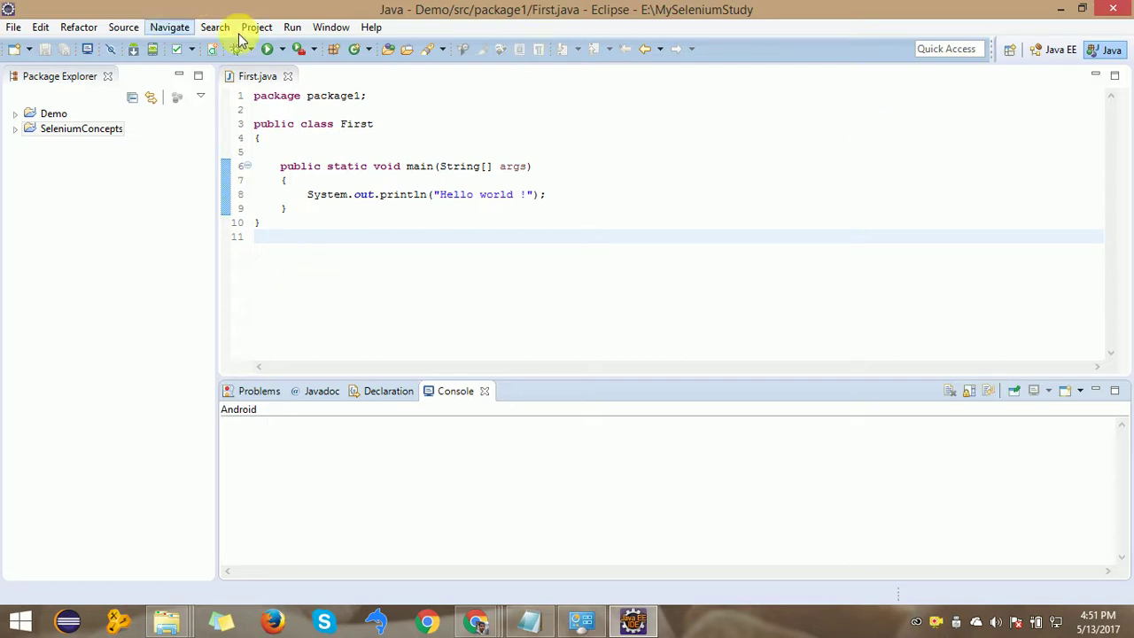
- Start a new project with the New wizard, choosing Java Project as its type
left_click(12, 28)
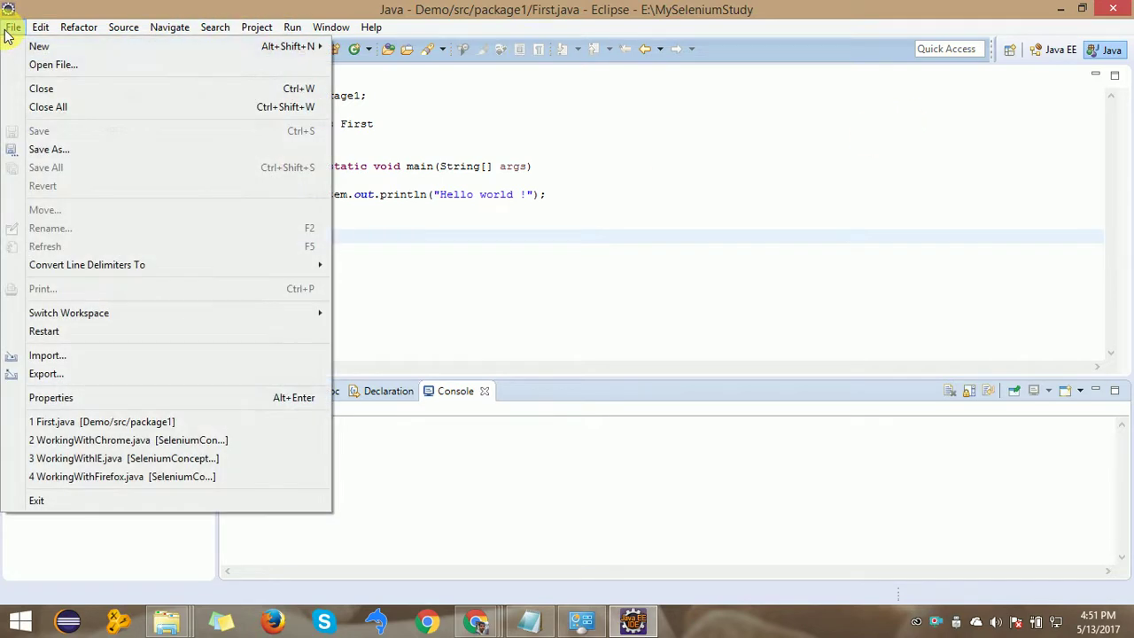
mouse_move(68, 46)
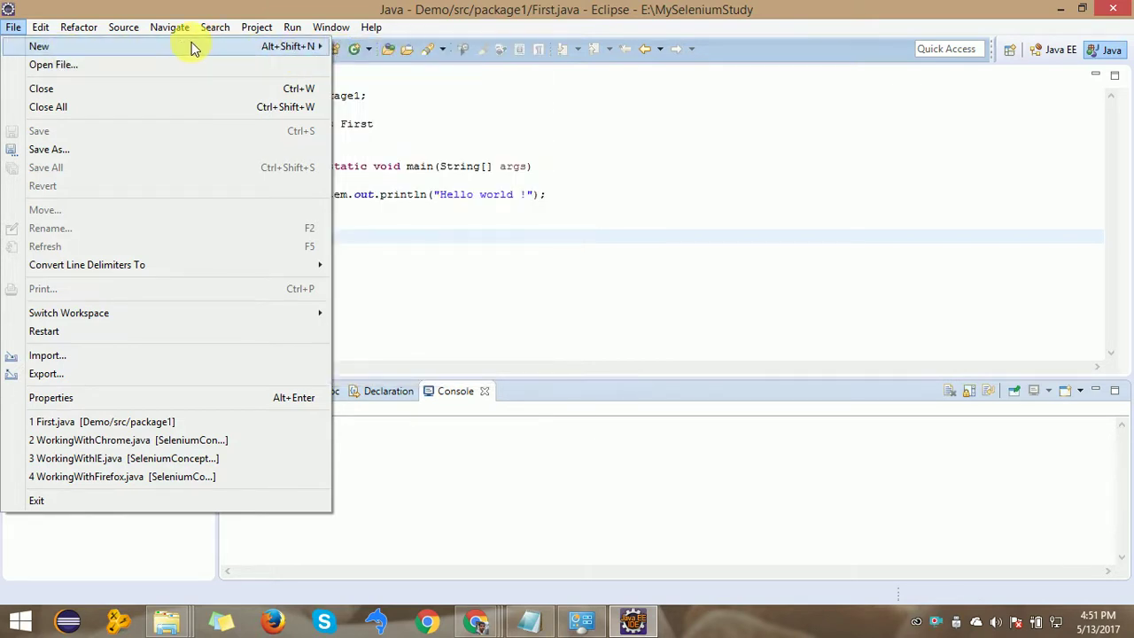
mouse_move(195, 48)
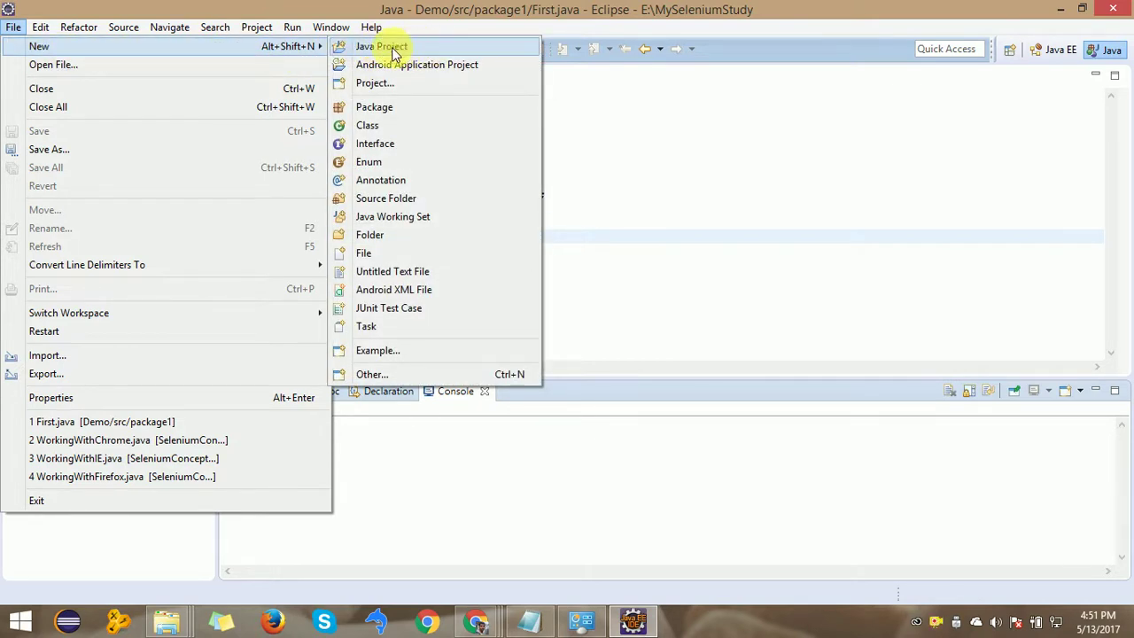
left_click(410, 381)
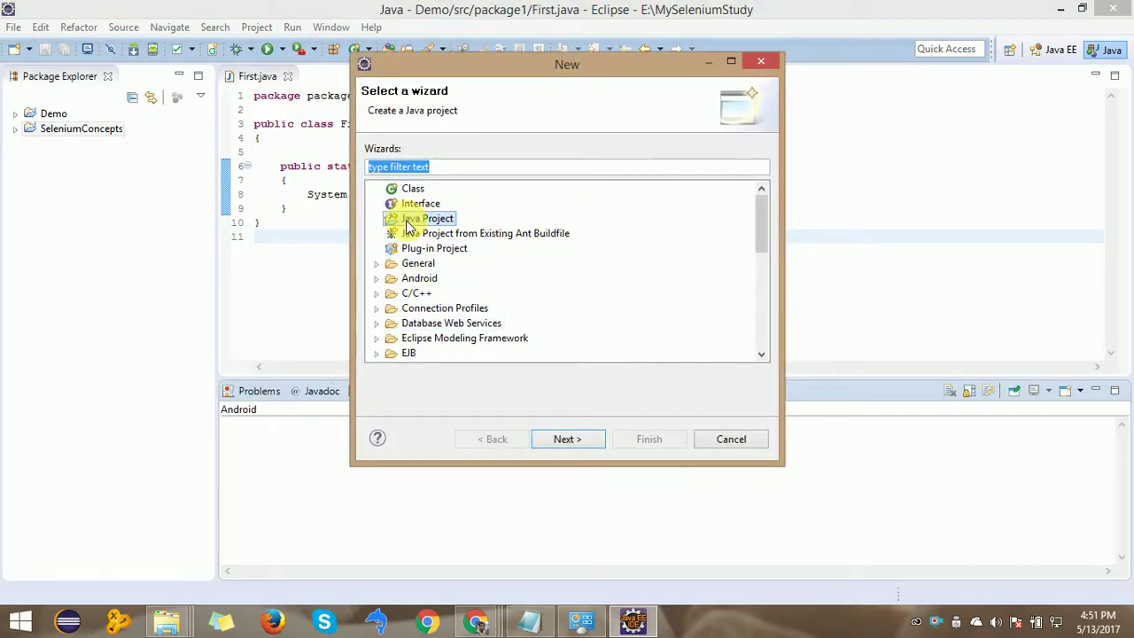
left_click(414, 221)
left_click(569, 443)
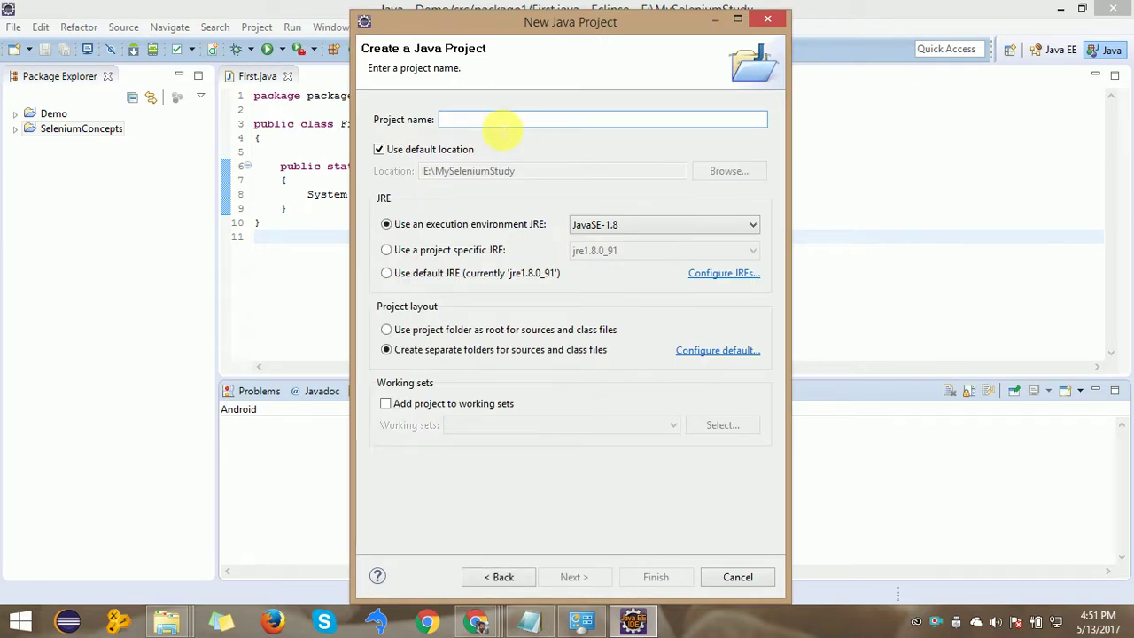
- Name the Java project selenium_demo and create it with the default location and JRE settings
type("Demo")
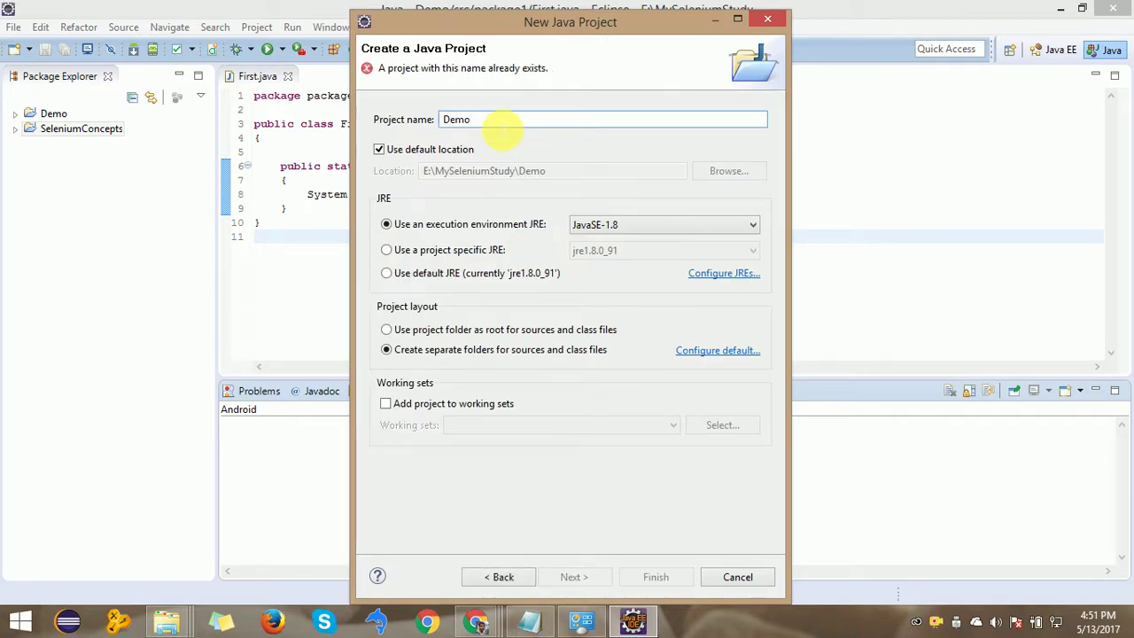
key("Home")
key("Delete")
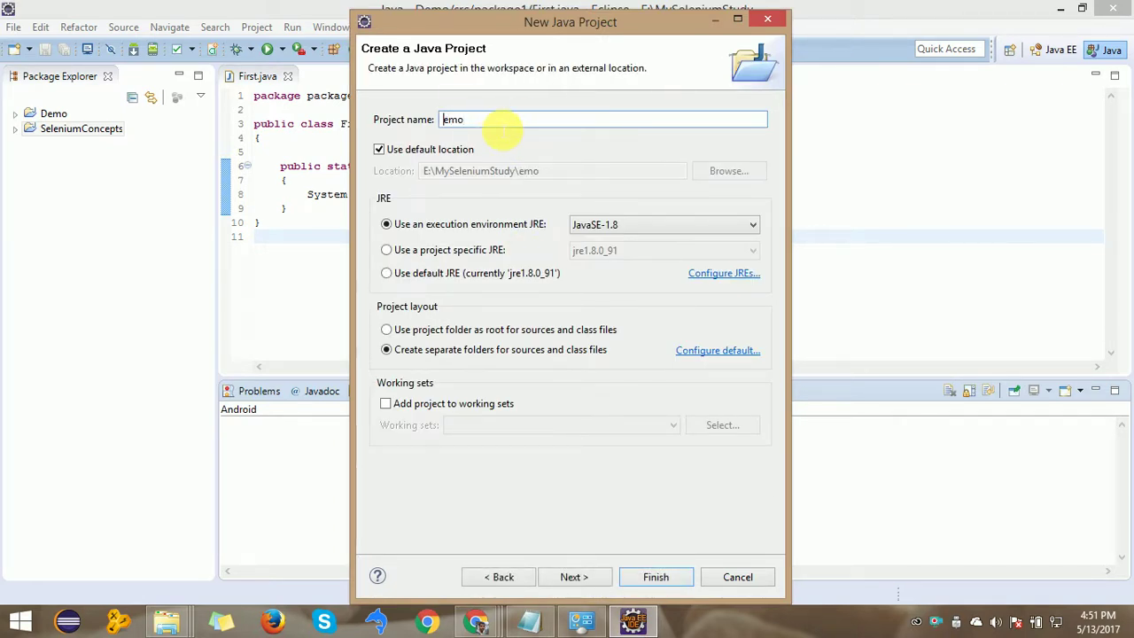
type("selenium")
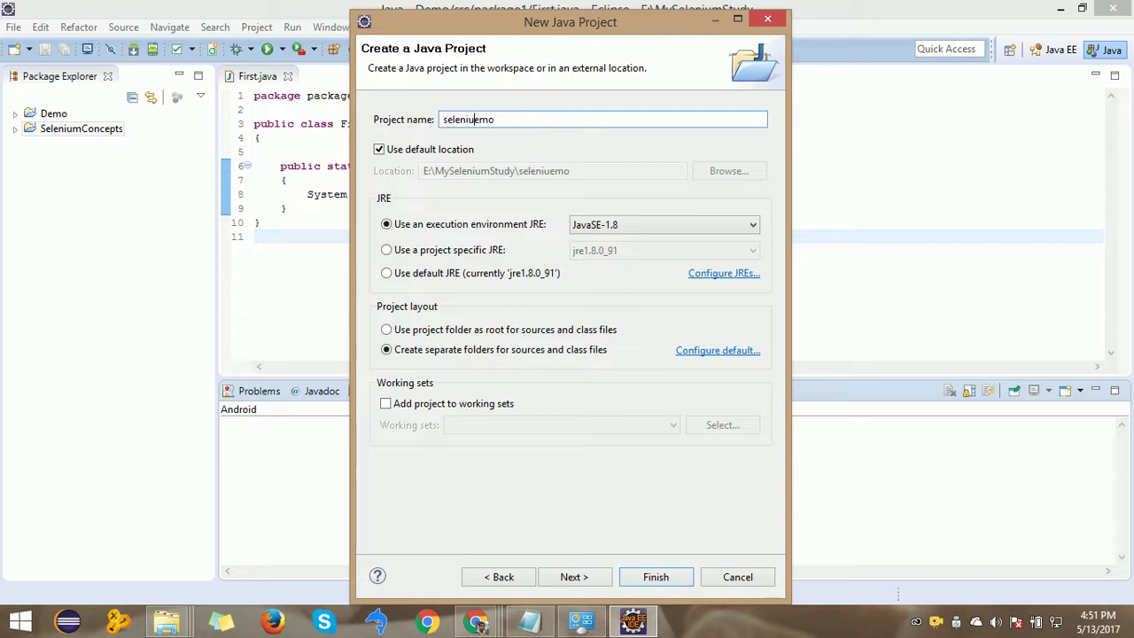
type("_")
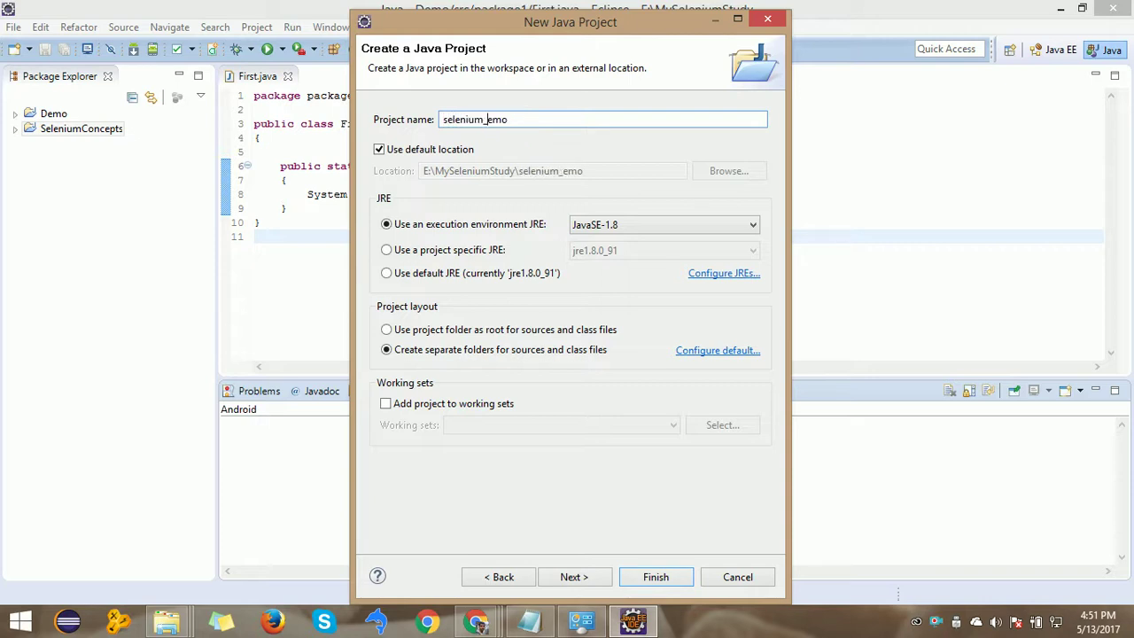
type("d")
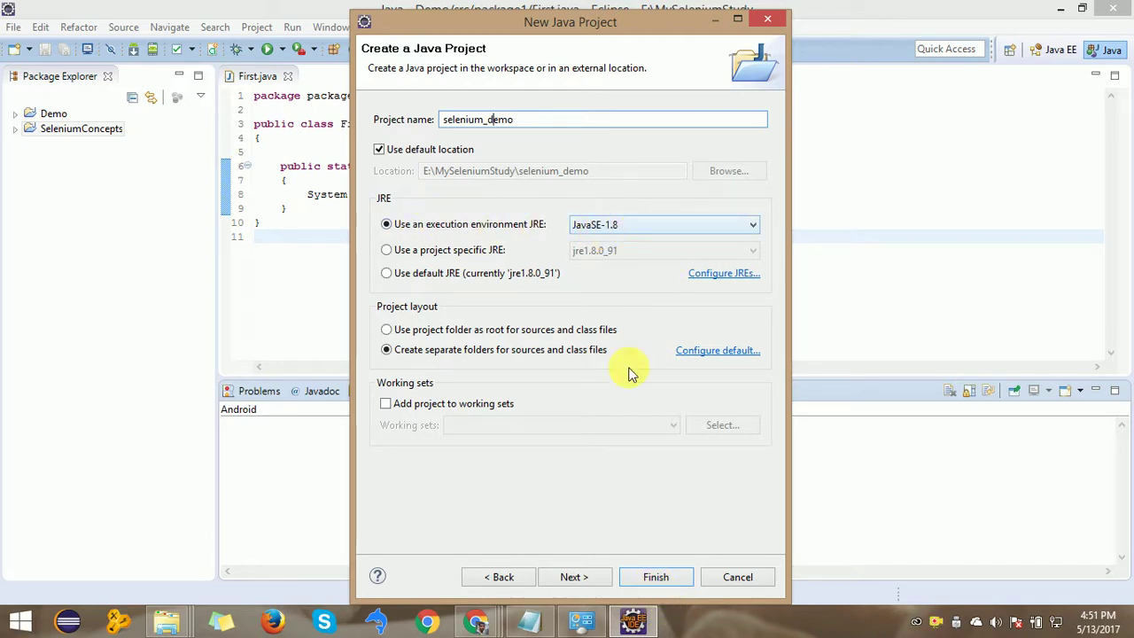
left_click(654, 577)
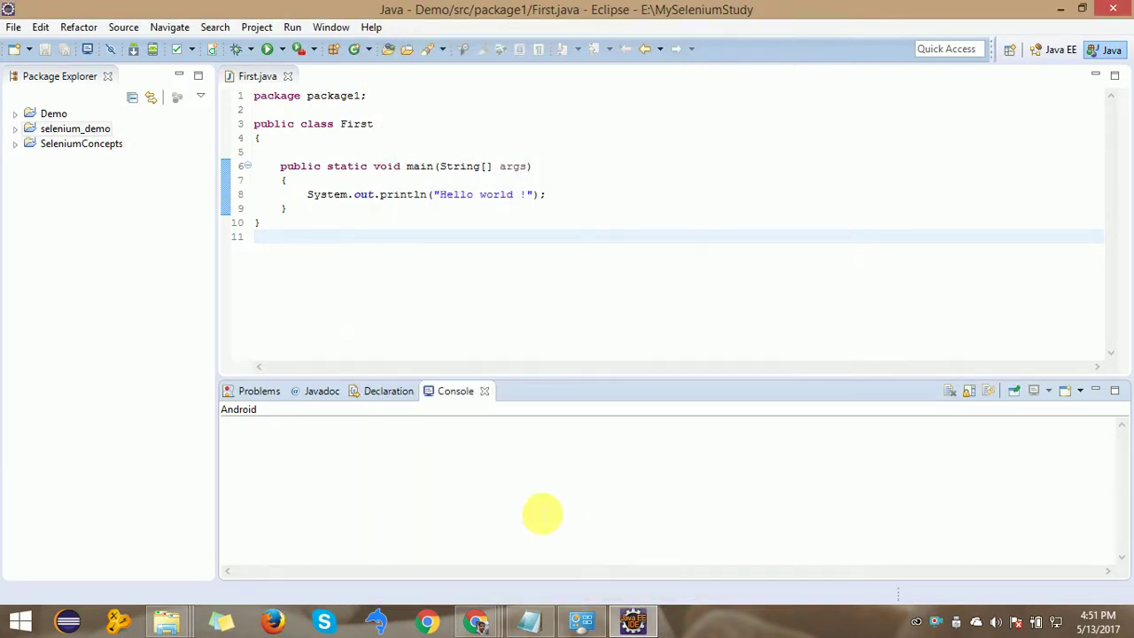
- Create a public class named MyFirstCode in the selenium_demo project's src folder, including a public static void main method stub
left_click(15, 129)
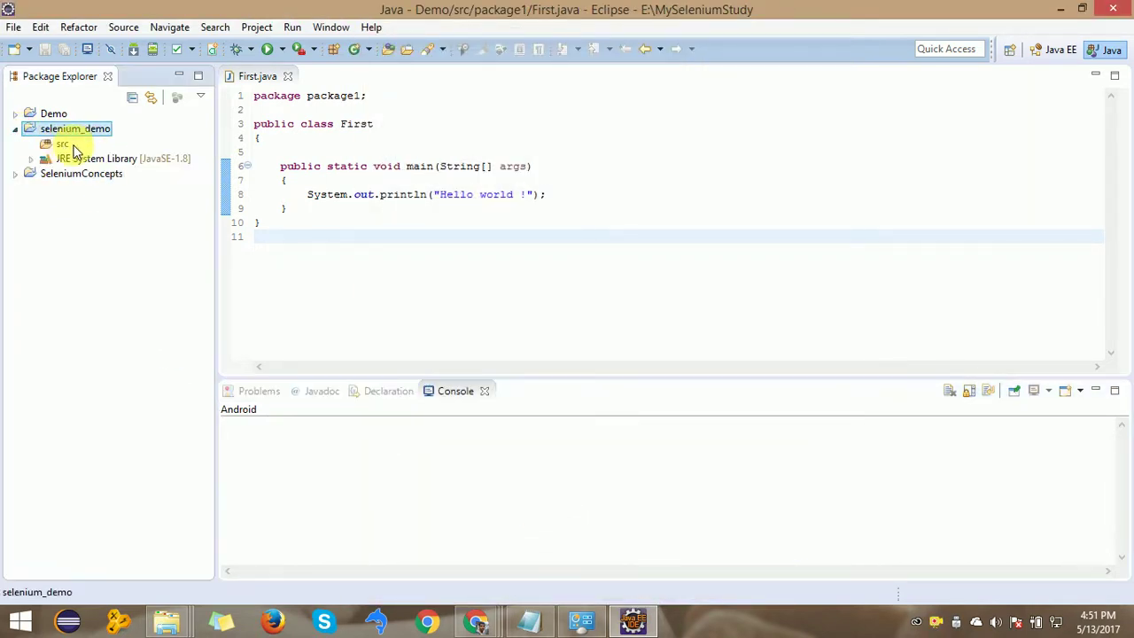
left_click(64, 144)
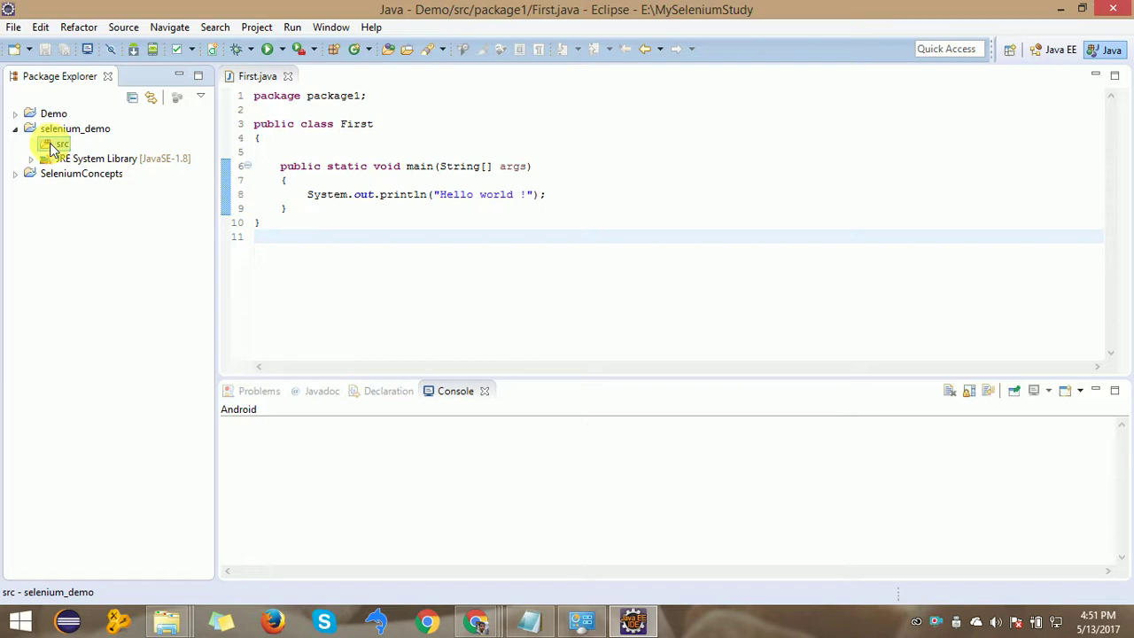
right_click(57, 146)
mouse_move(147, 92)
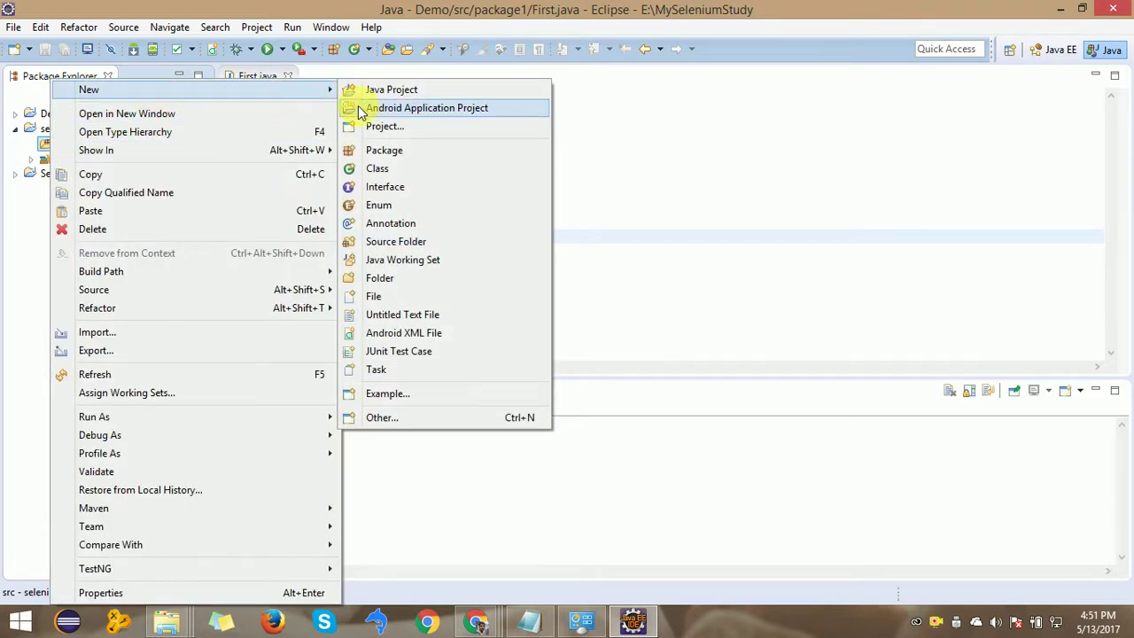
left_click(378, 168)
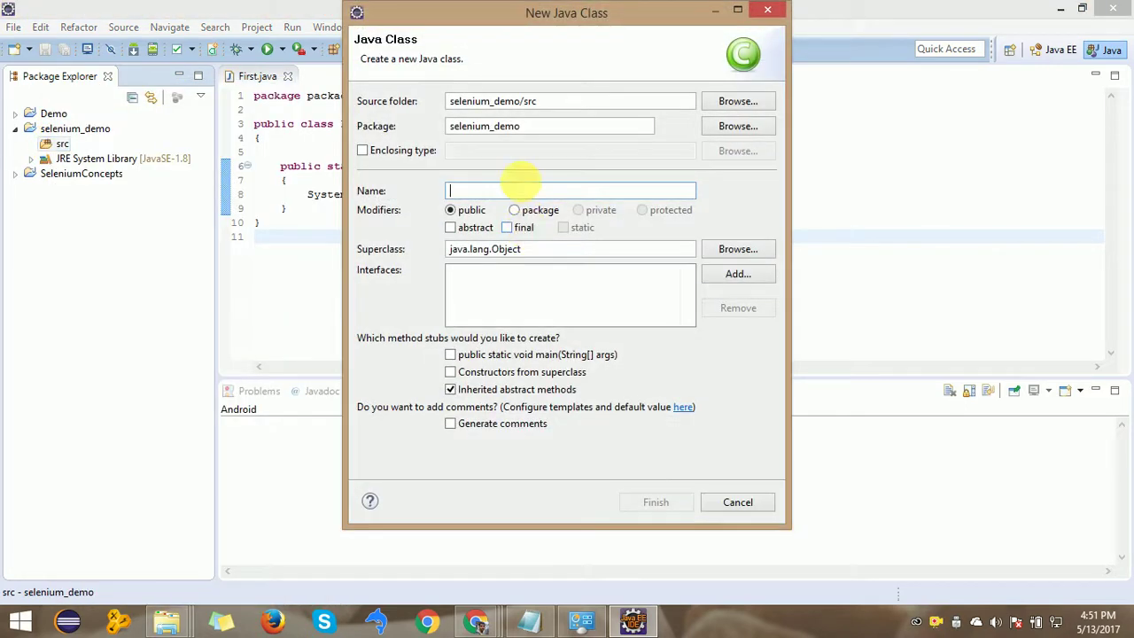
type("MyFirstCode")
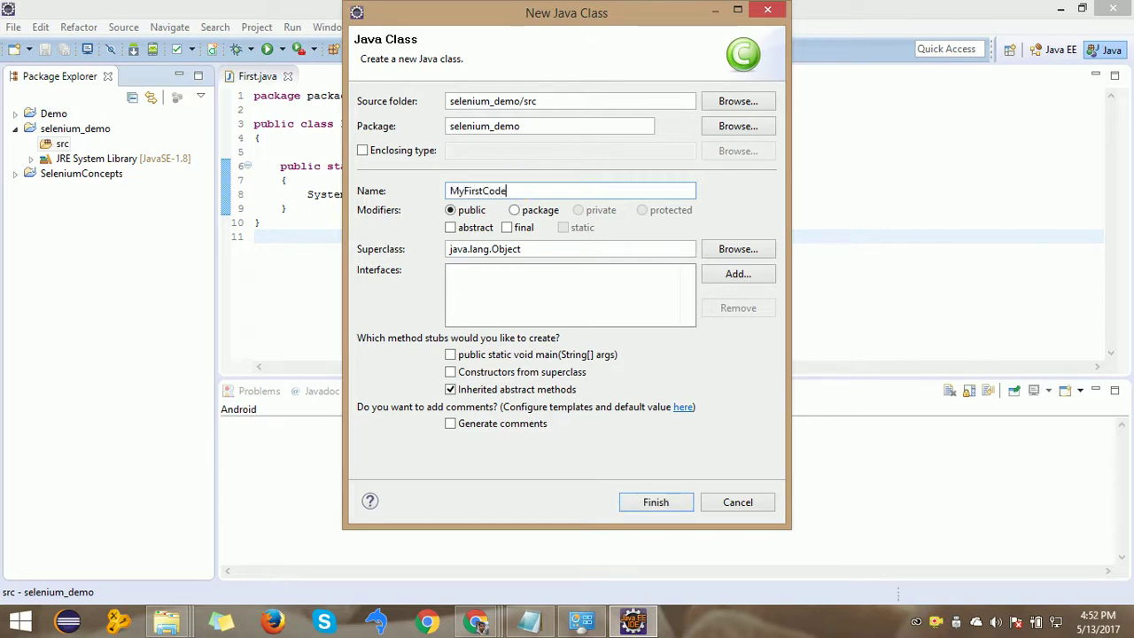
left_click(450, 355)
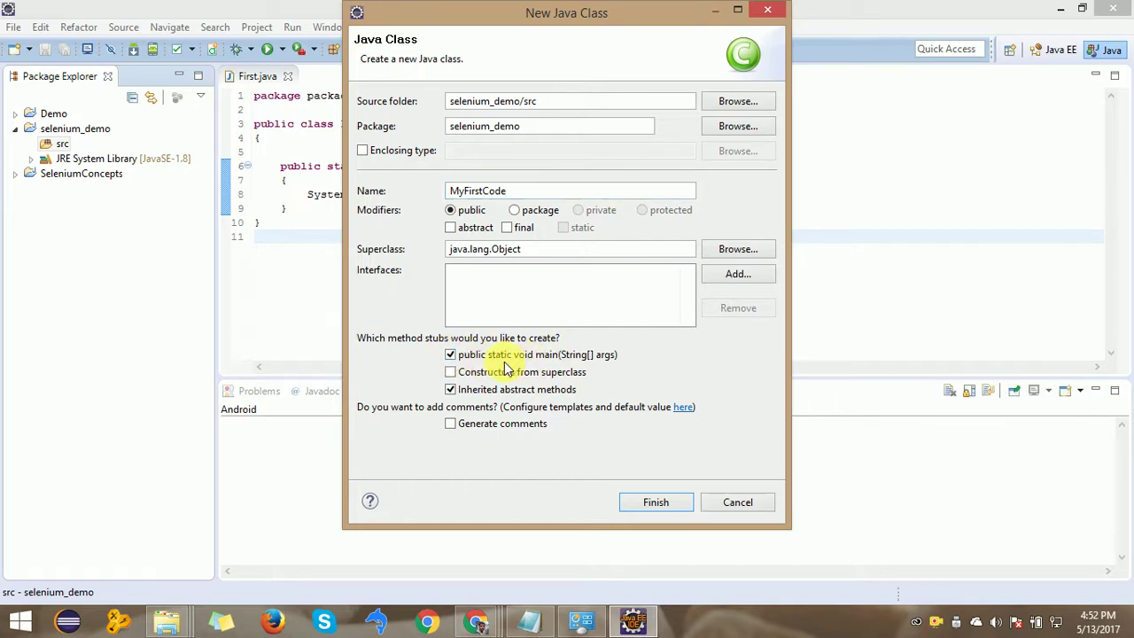
left_click(660, 501)
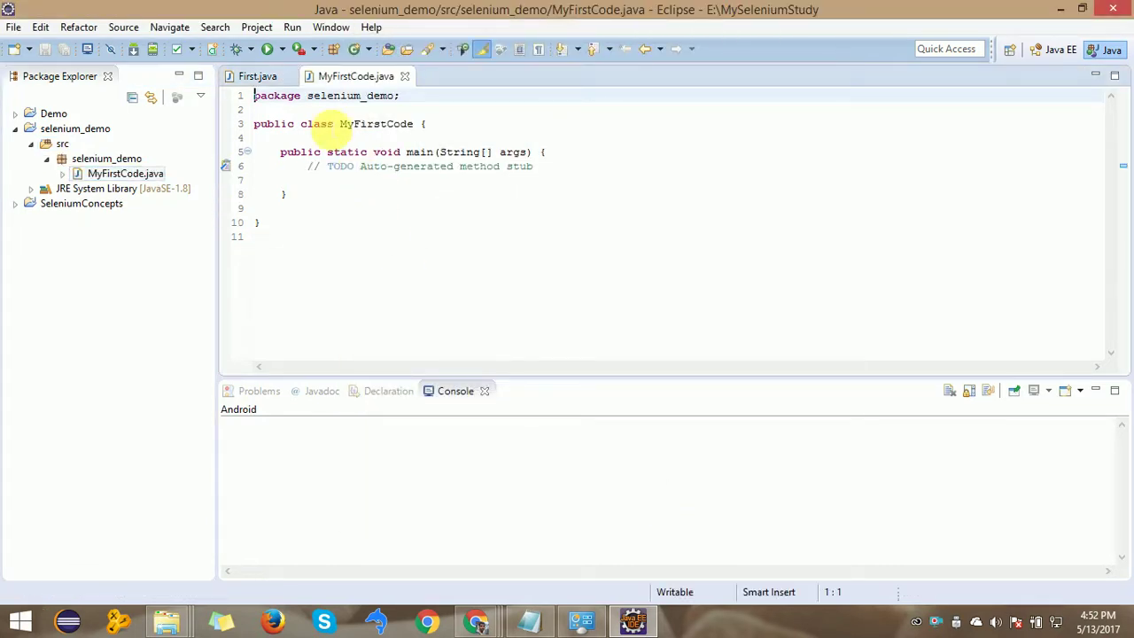
- Close First.java and move the main method's opening brace onto its own line in MyFirstCode.java
left_click(287, 76)
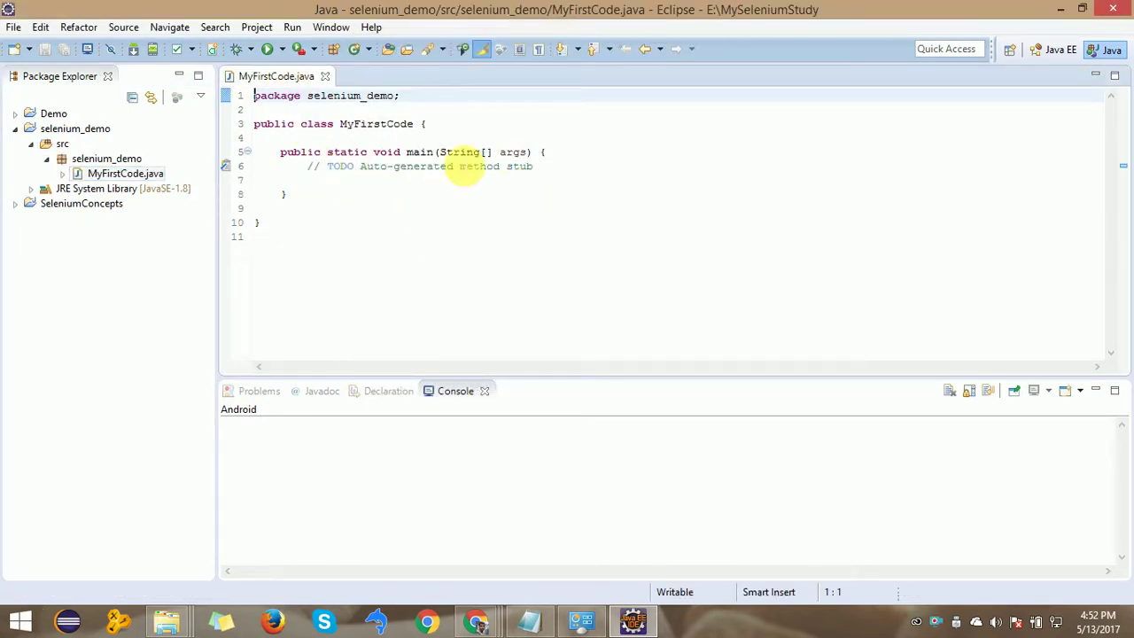
double_click(377, 124)
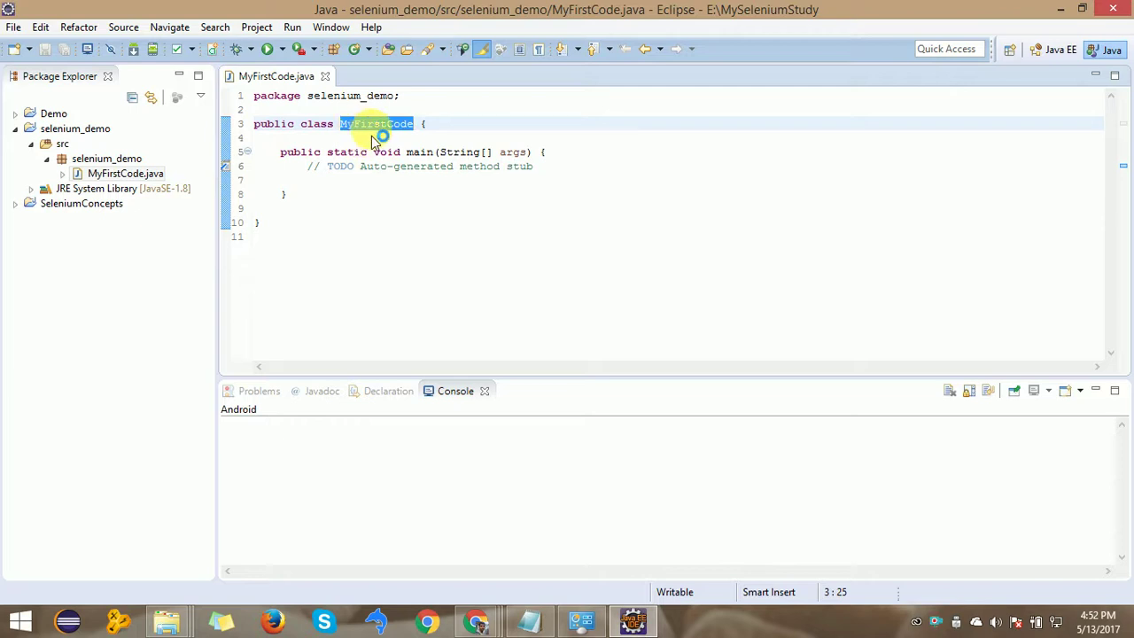
mouse_move(388, 126)
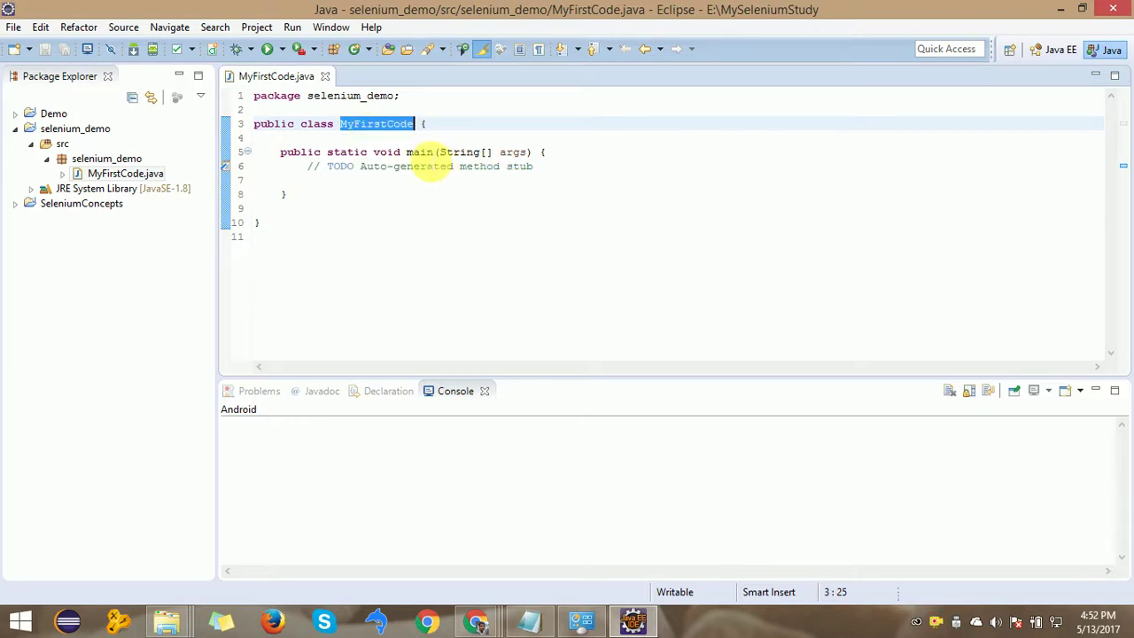
double_click(420, 153)
mouse_move(421, 152)
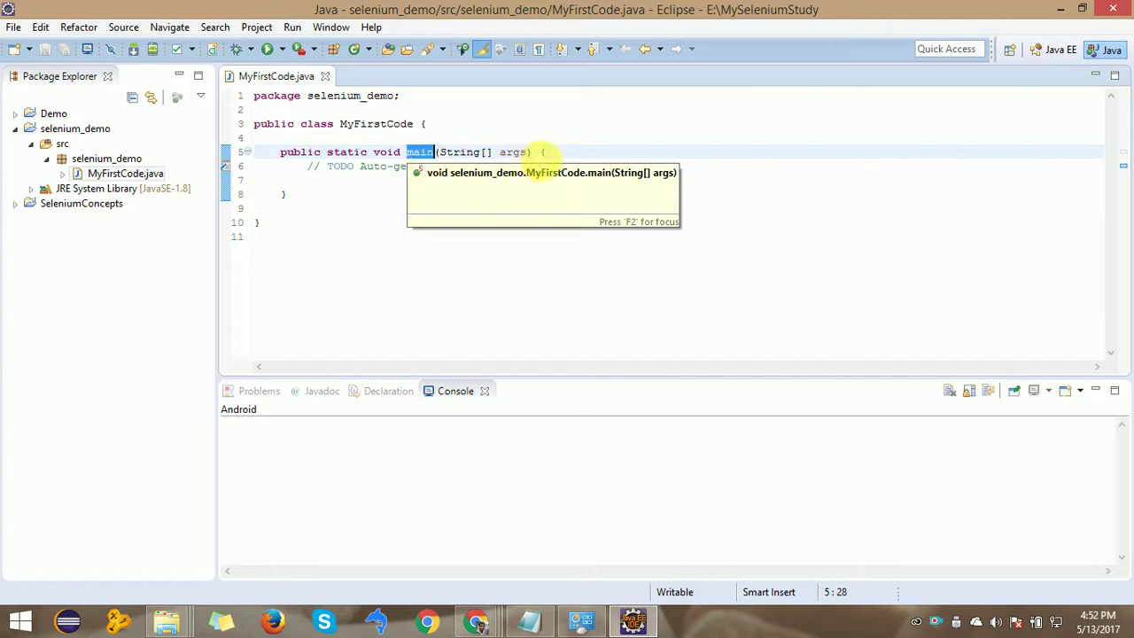
left_click(537, 152)
key("Return")
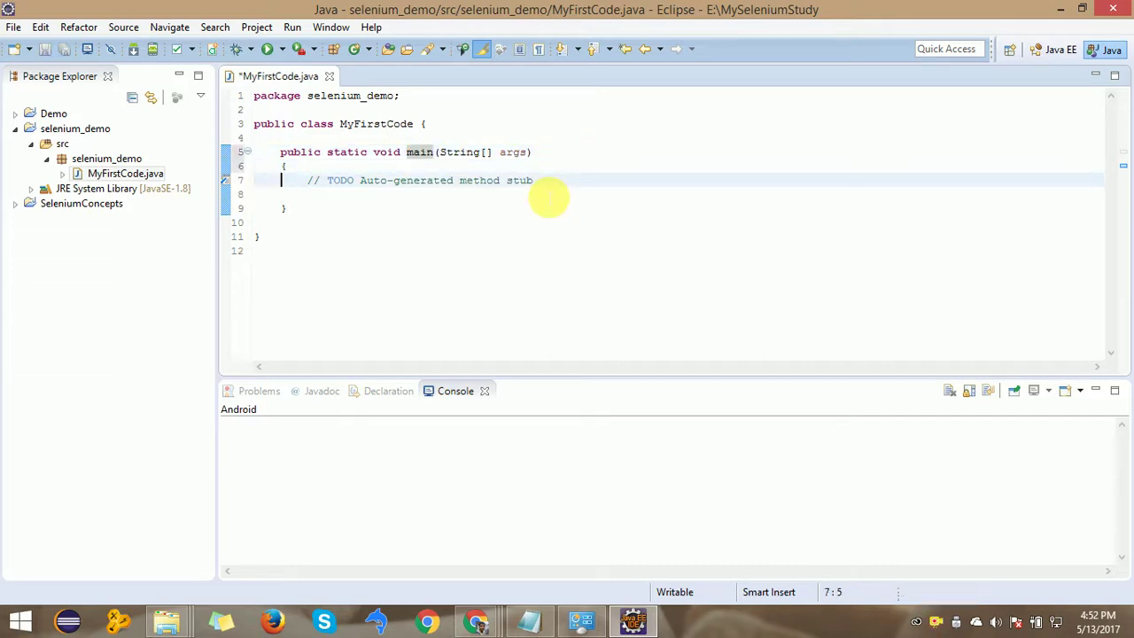
- Below the TODO comment in main, add a System.out.println statement that prints "My First Java Code!", using the sysout code completion
left_click(537, 181)
key("Return")
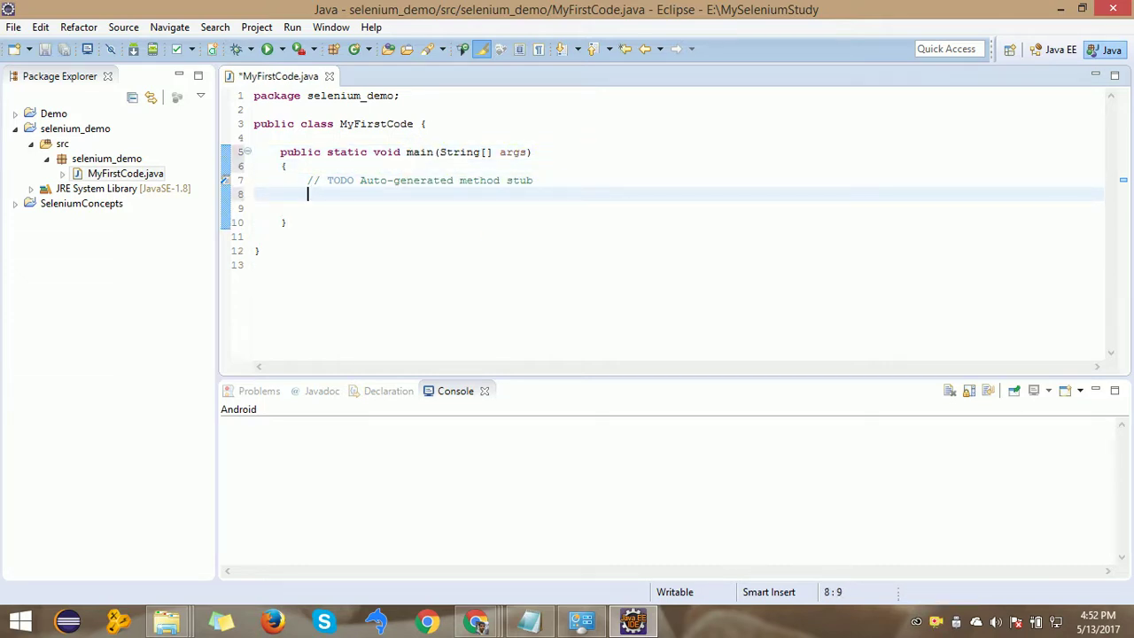
type("Syso")
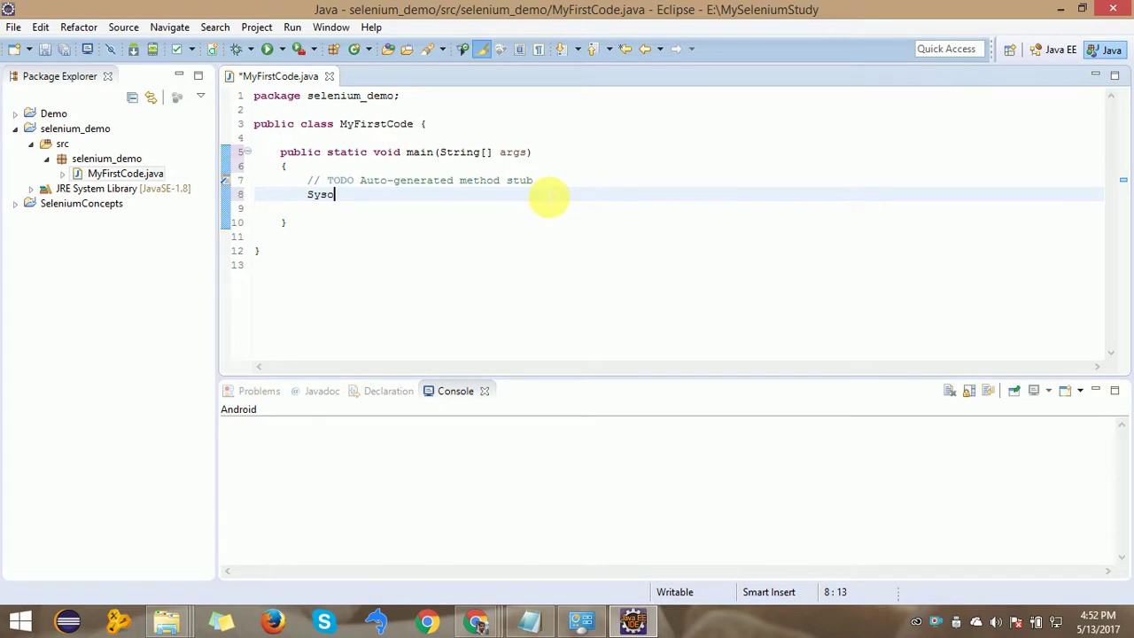
key("ctrl+space")
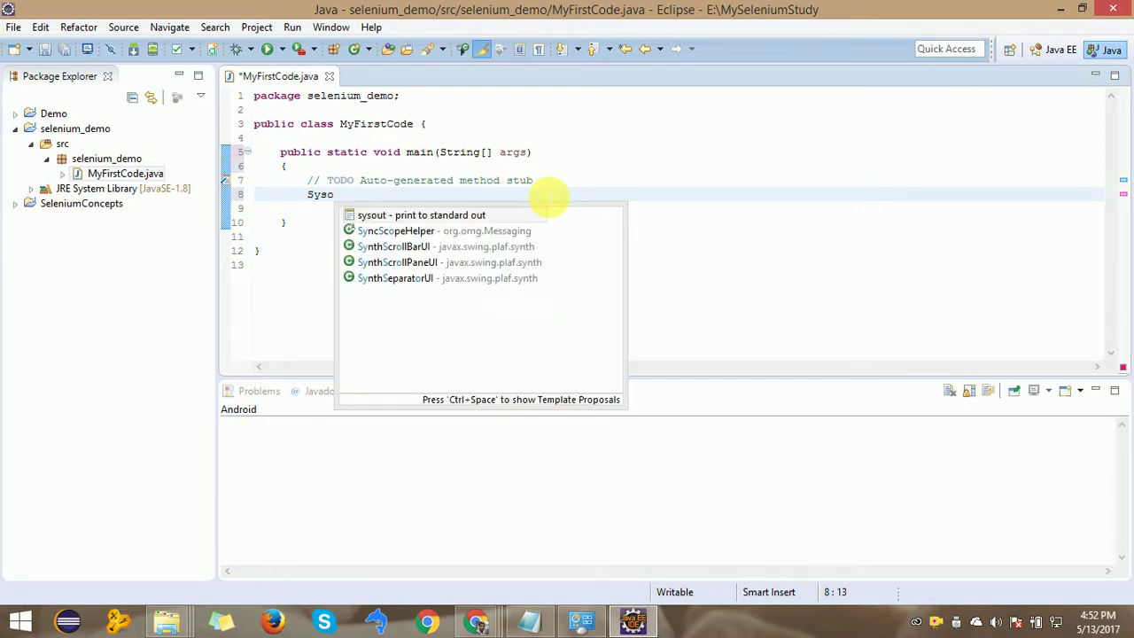
key("Return")
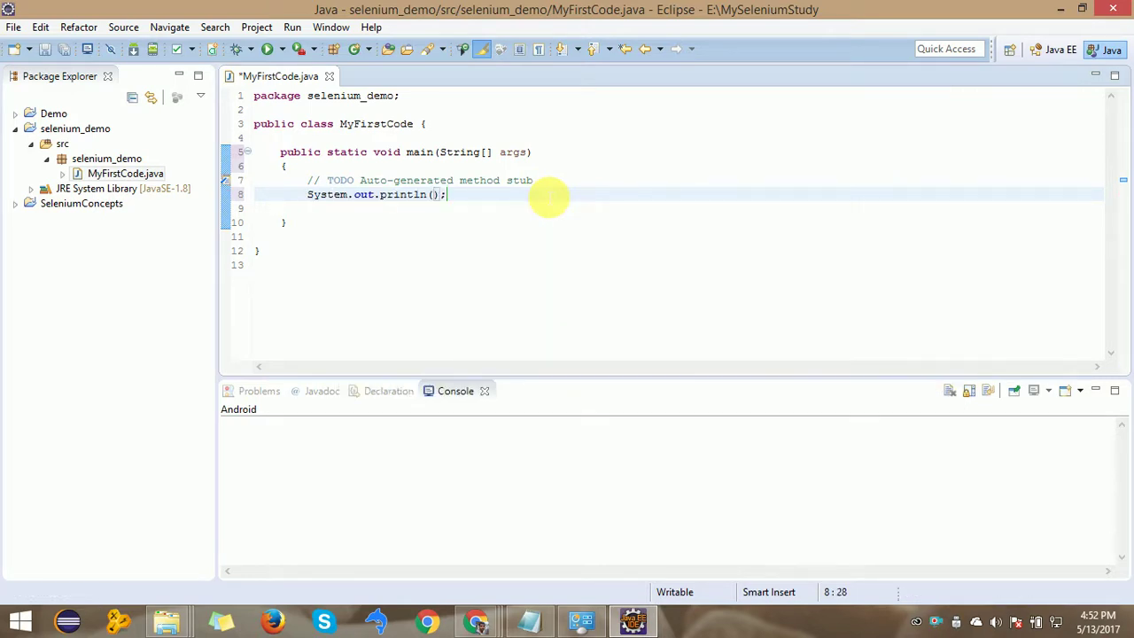
type("\"\"")
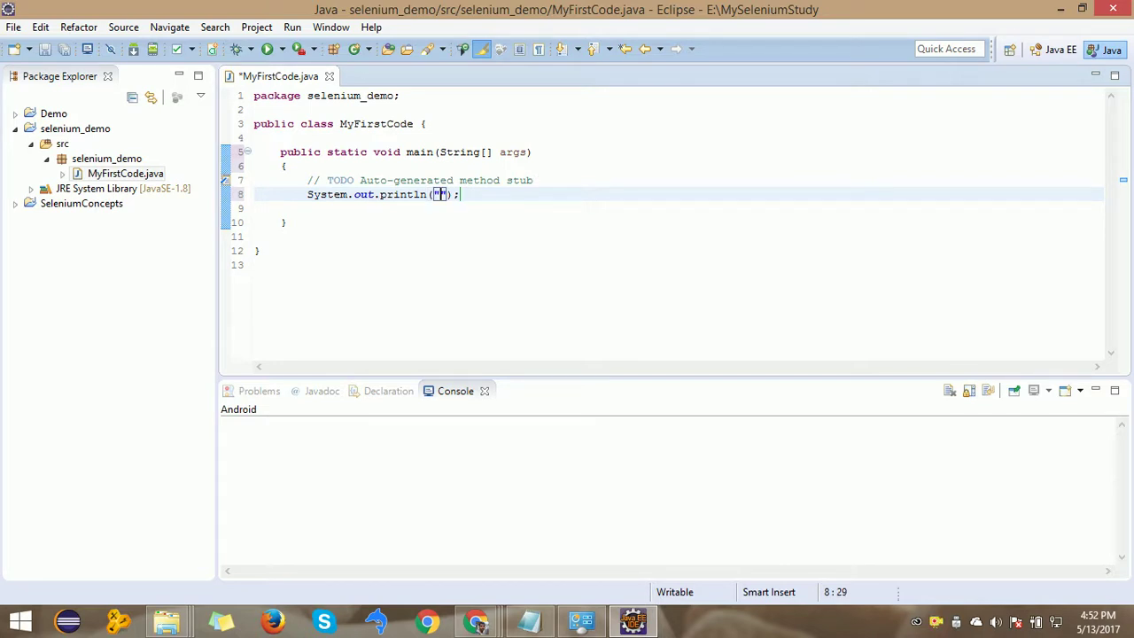
type("My First")
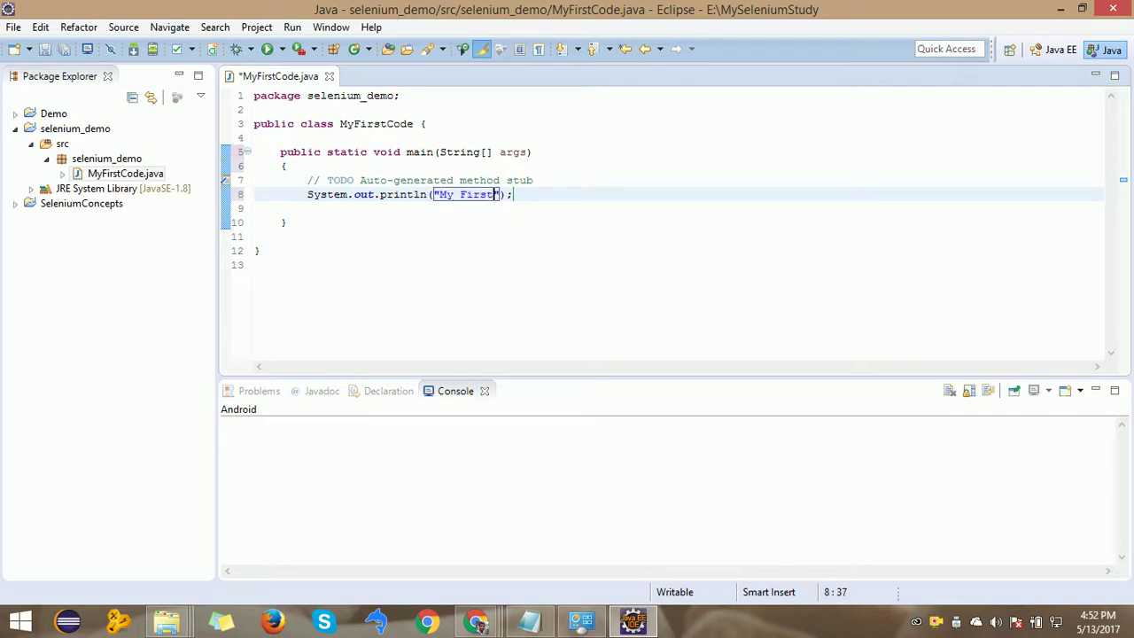
type(" Code!")
left_click(469, 236)
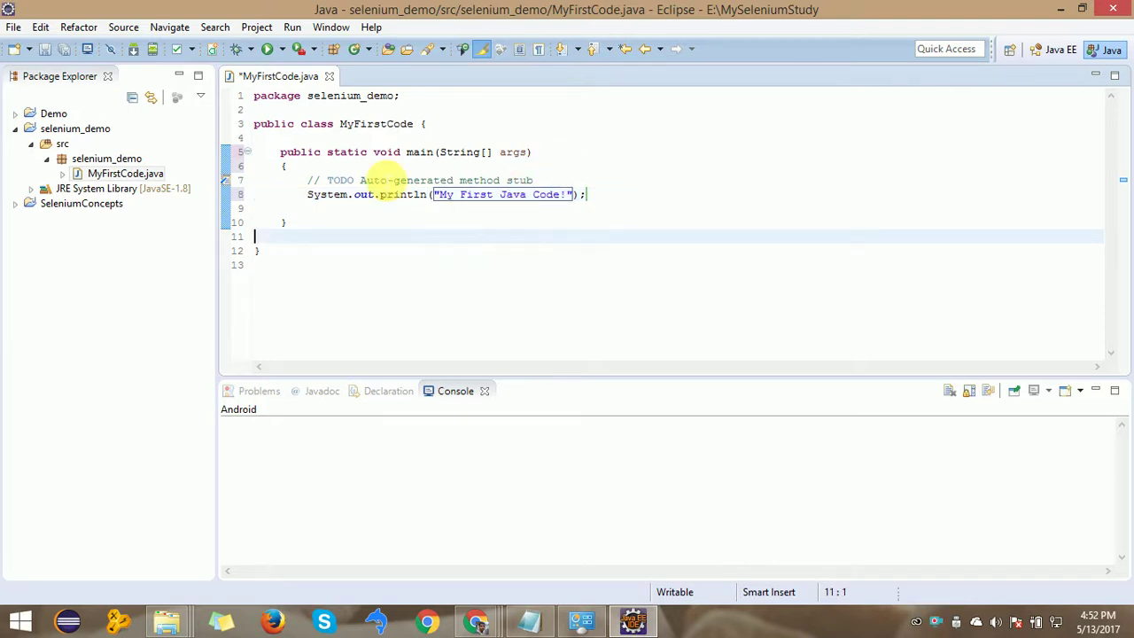
- Save and run MyFirstCode as a Java application and check the printed line in the console
left_click(269, 50)
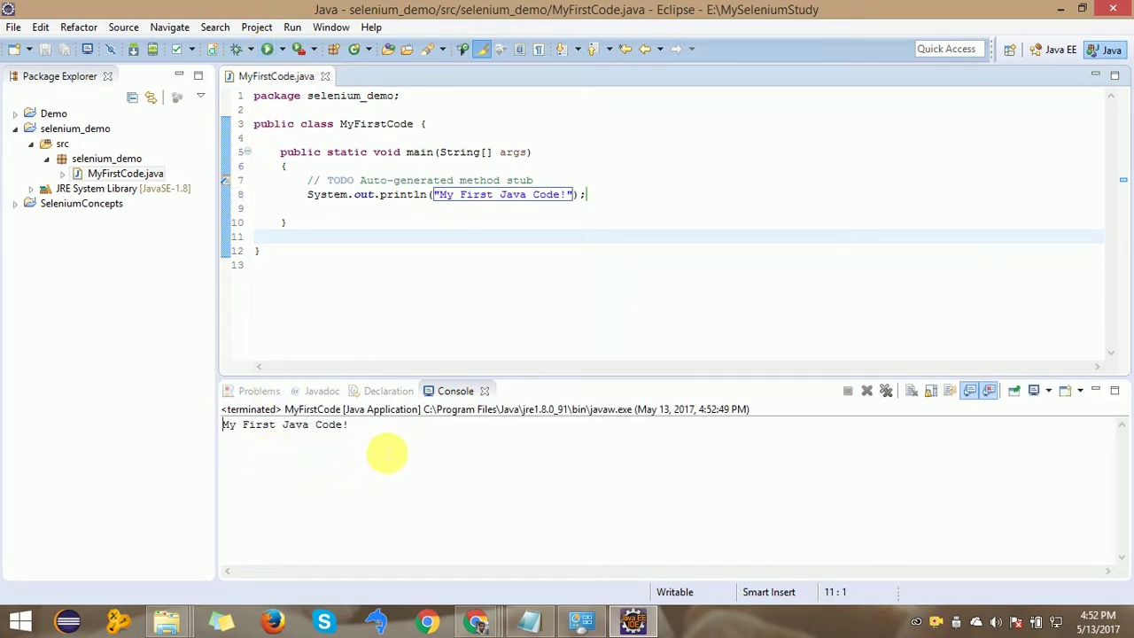
left_click(354, 426)
left_click_drag(355, 425, 217, 429)
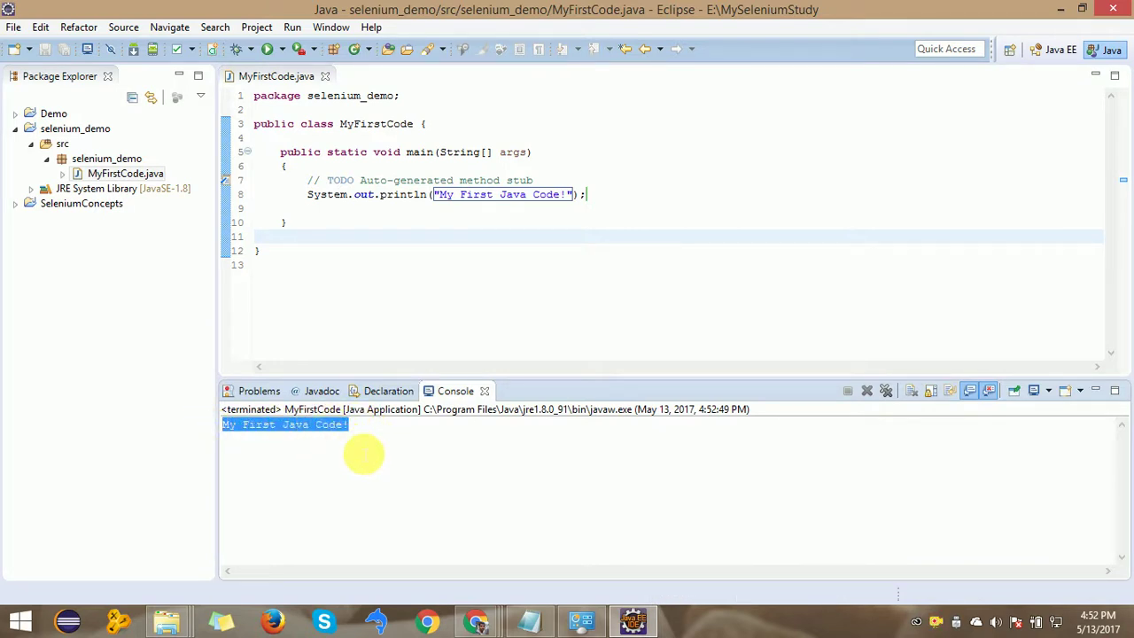
left_click(363, 454)
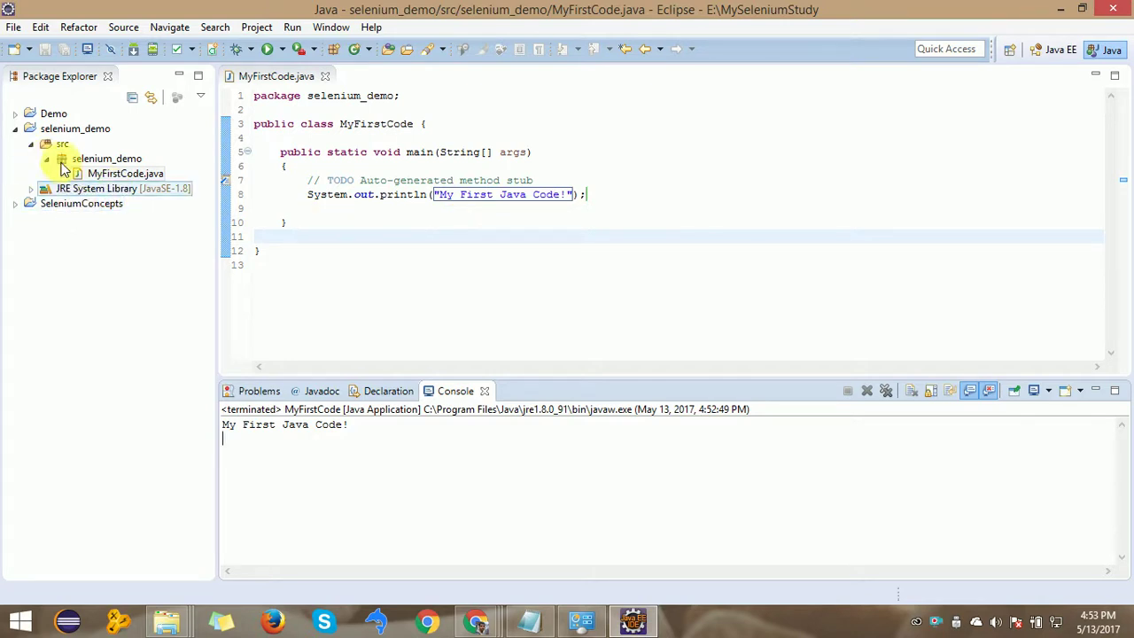
- Add the external selenium-server-standalone-3.4.0.jar from E:\Selenium\Jar Files to selenium_demo's build path and check it under Referenced Libraries
left_click(53, 131)
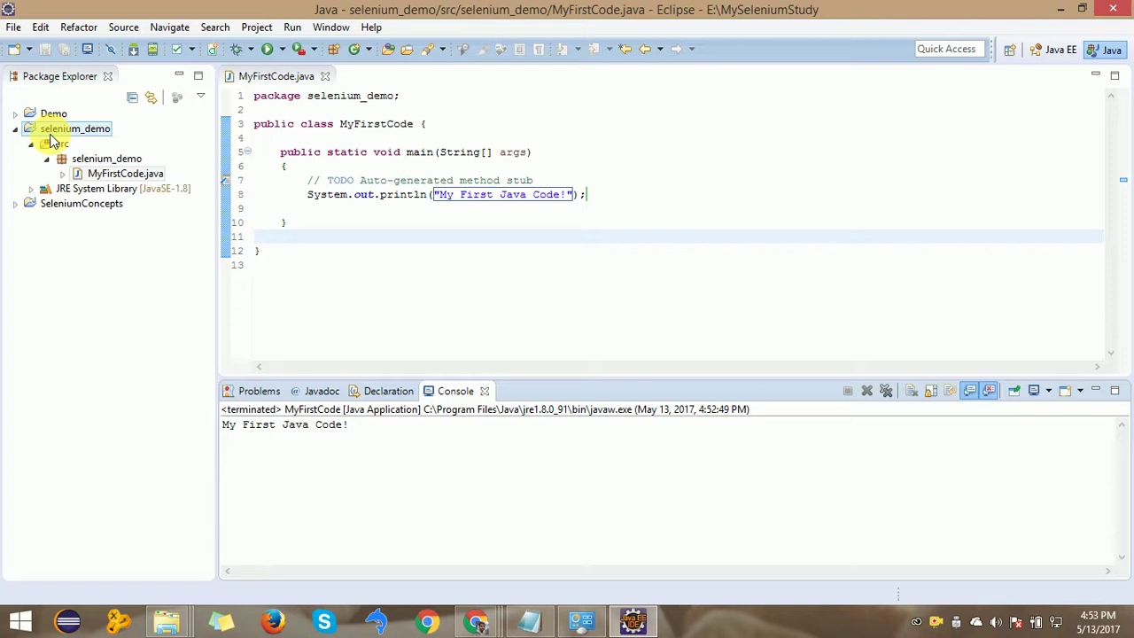
right_click(56, 133)
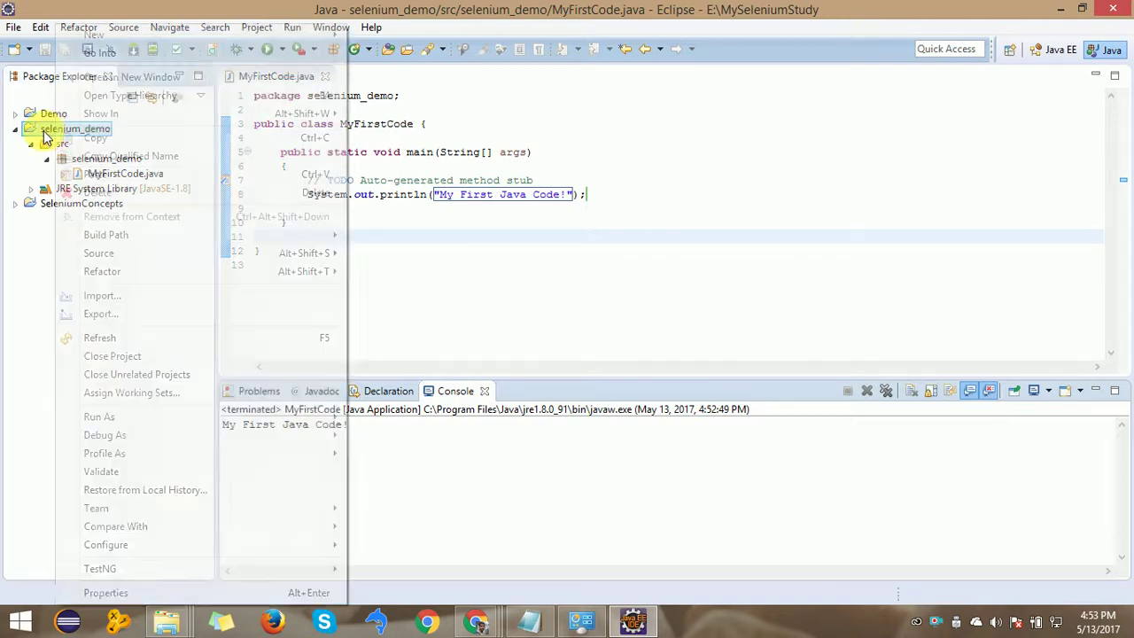
mouse_move(131, 246)
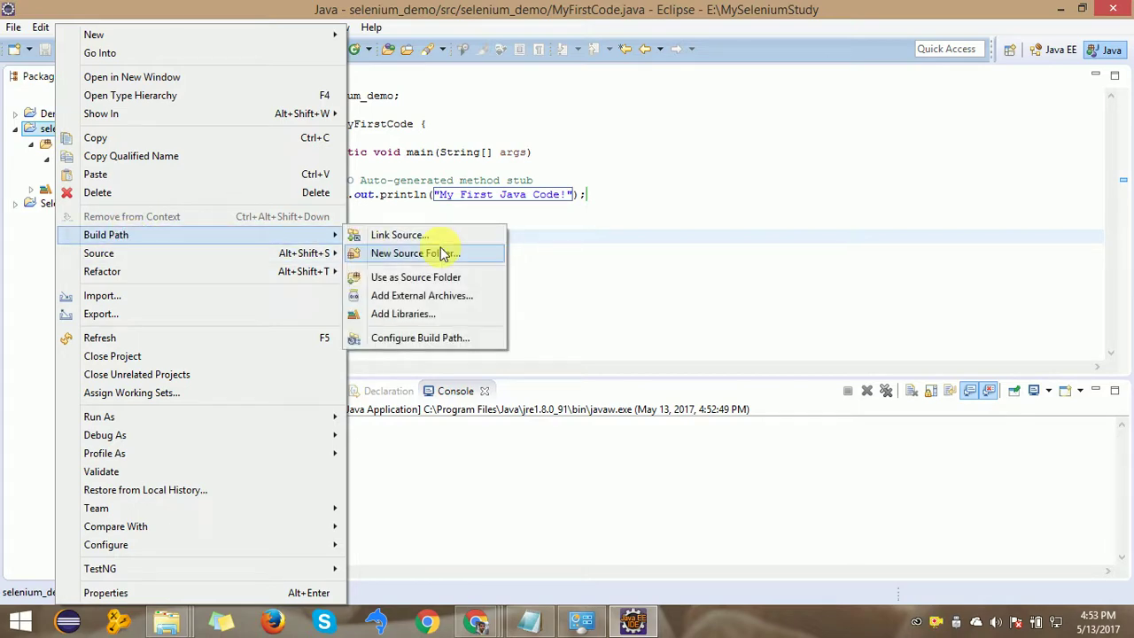
left_click(428, 338)
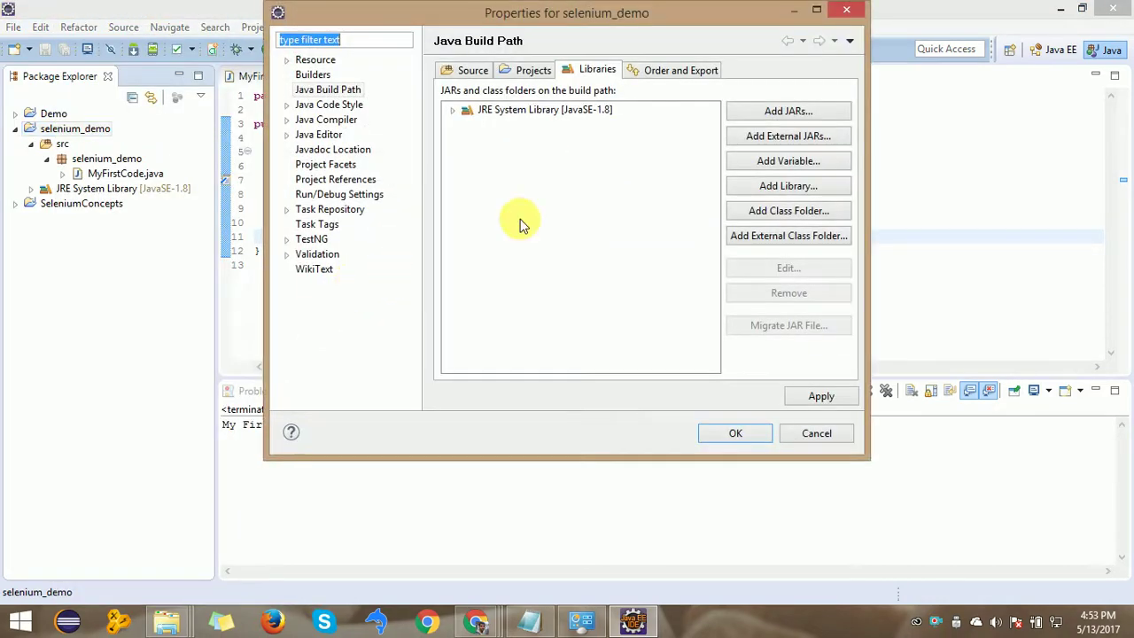
left_click(751, 135)
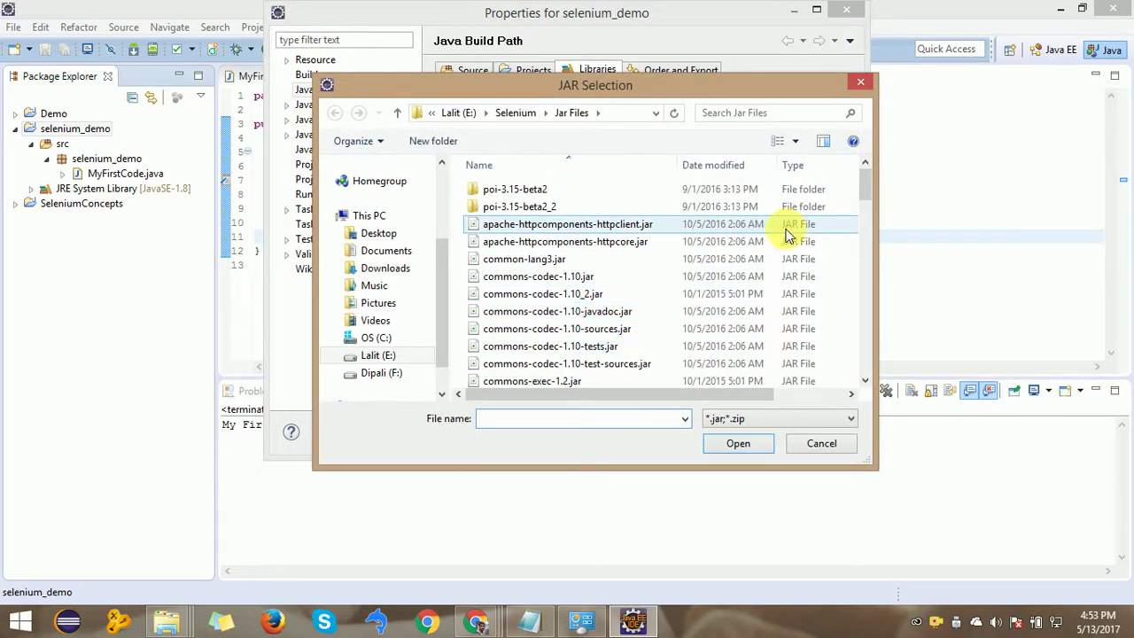
left_click_drag(865, 194, 875, 282)
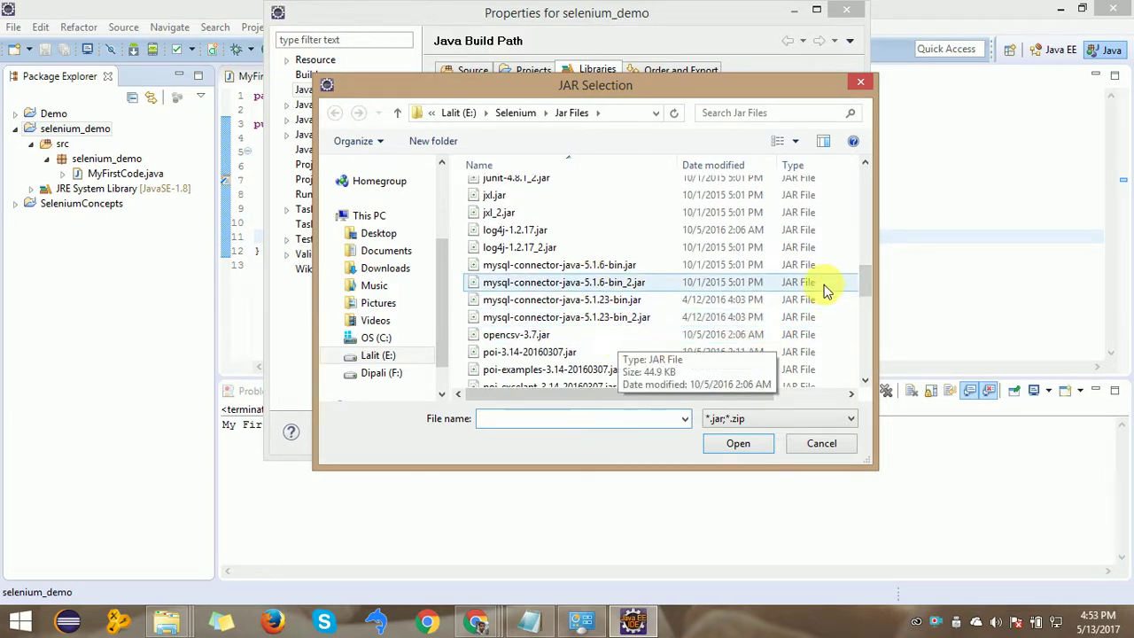
left_click_drag(862, 279, 868, 347)
left_click(620, 350)
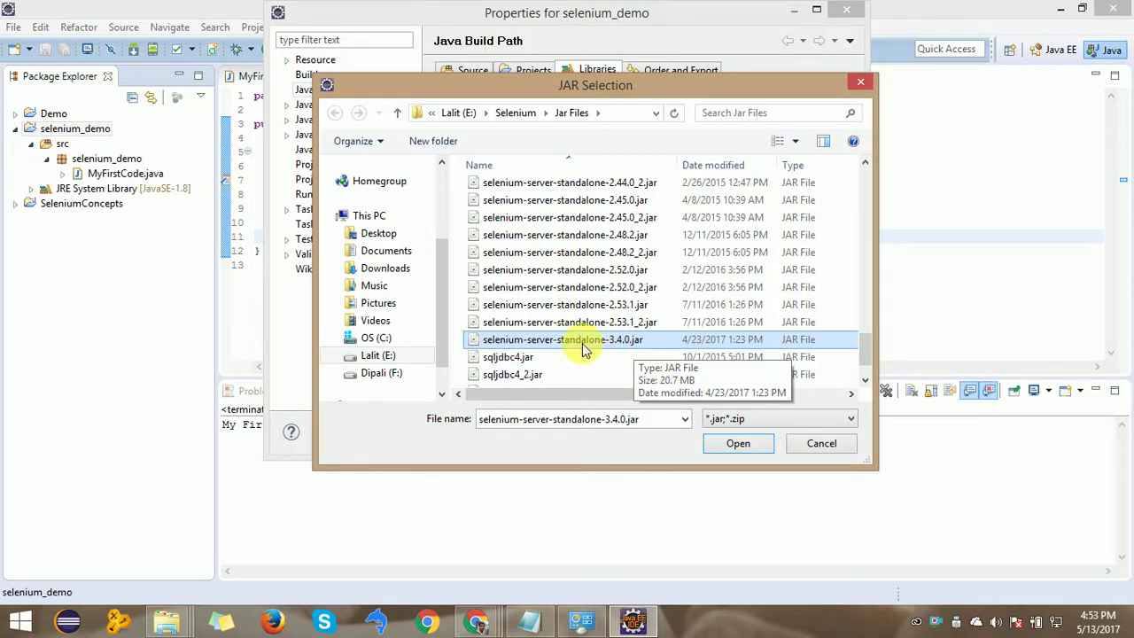
left_click(735, 444)
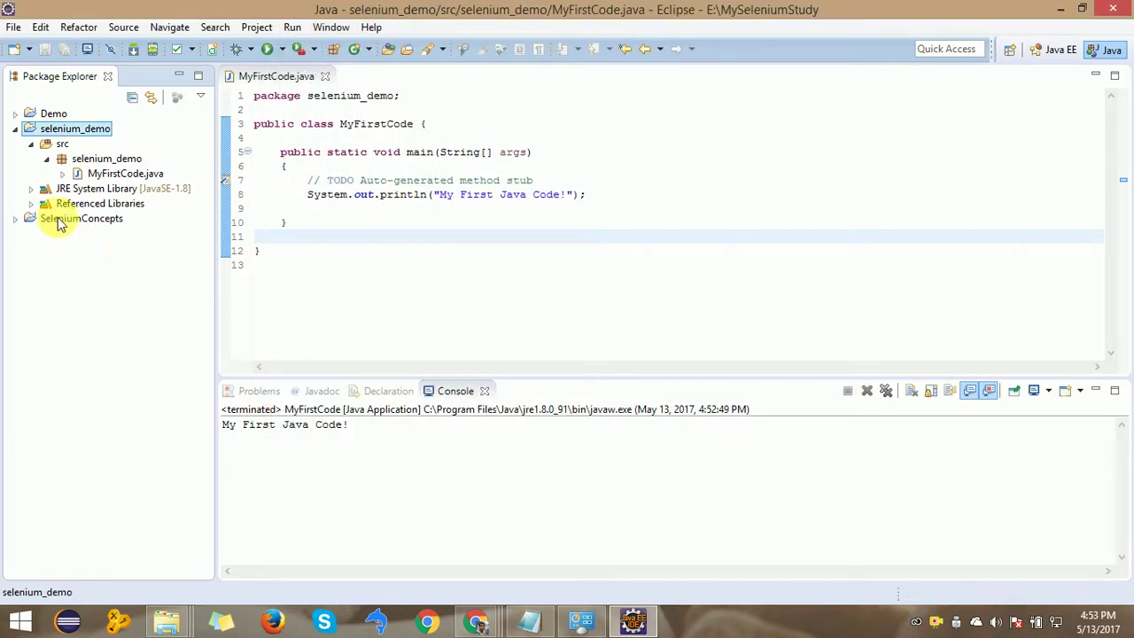
left_click(31, 204)
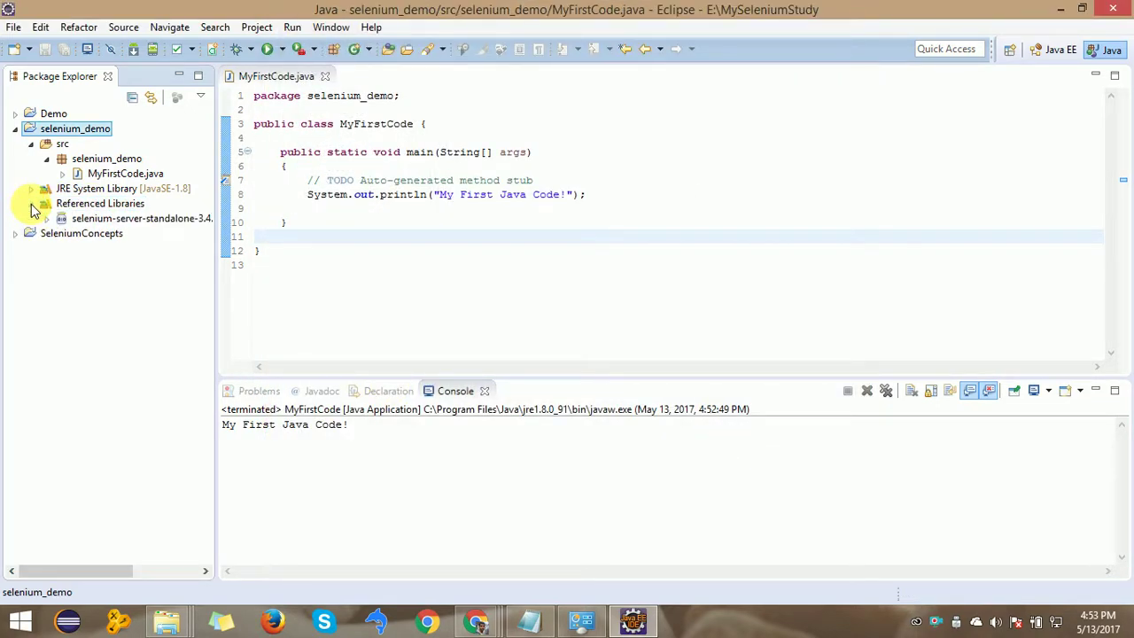
left_click(117, 220)
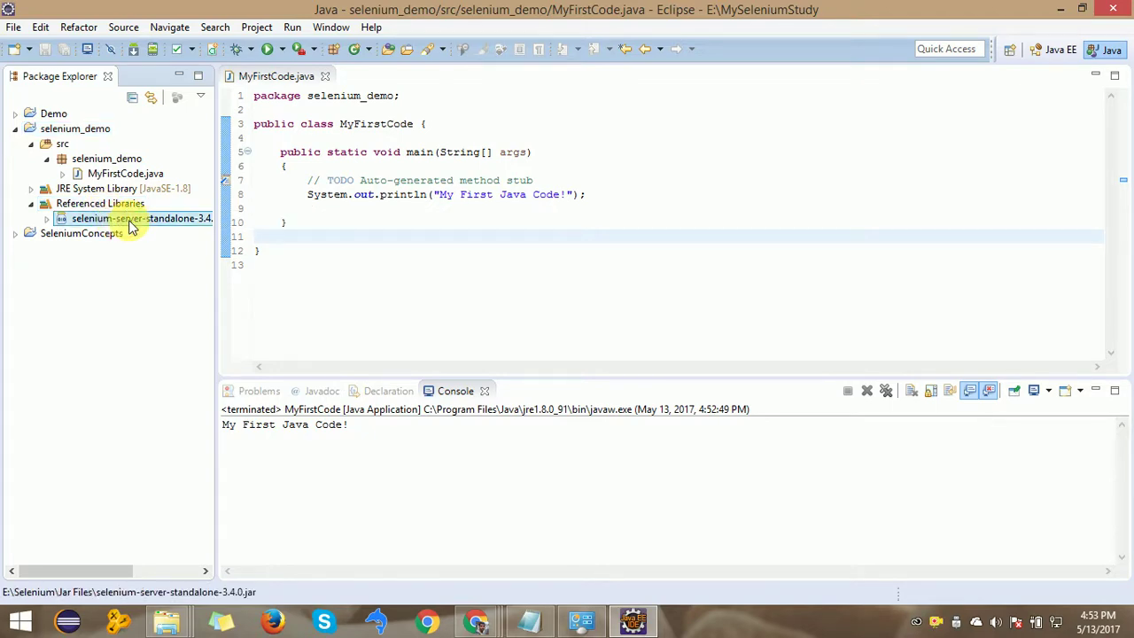
- Reopen selenium_demo's build path configuration, select the external Selenium server JAR from E:\Selenium\Jar Files again, and confirm the libraries
right_click(62, 128)
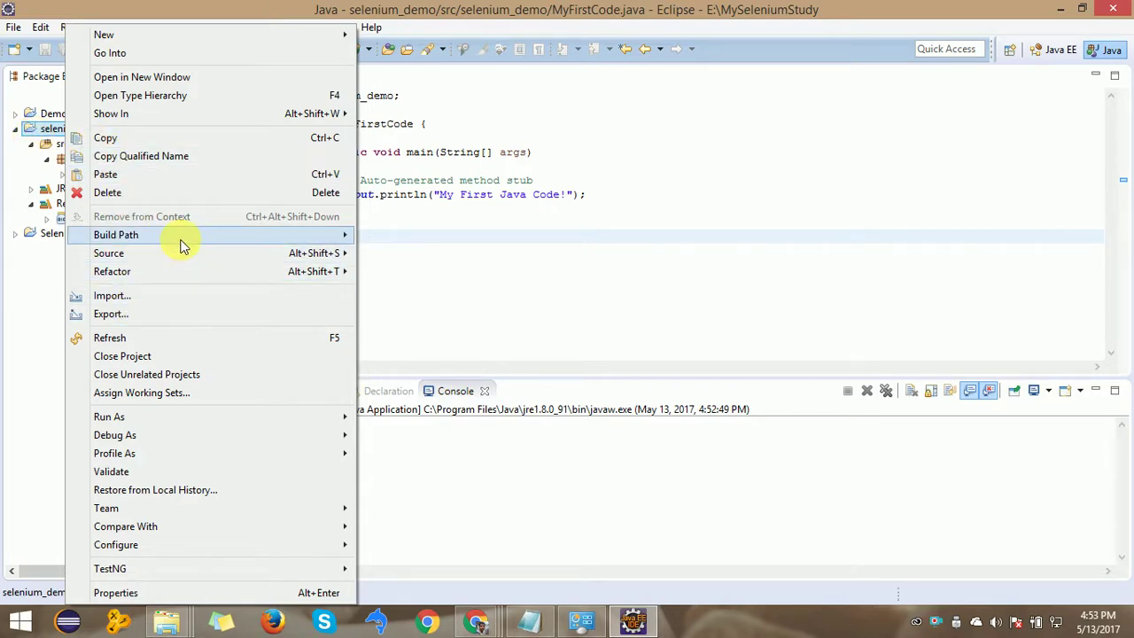
mouse_move(152, 238)
left_click(410, 337)
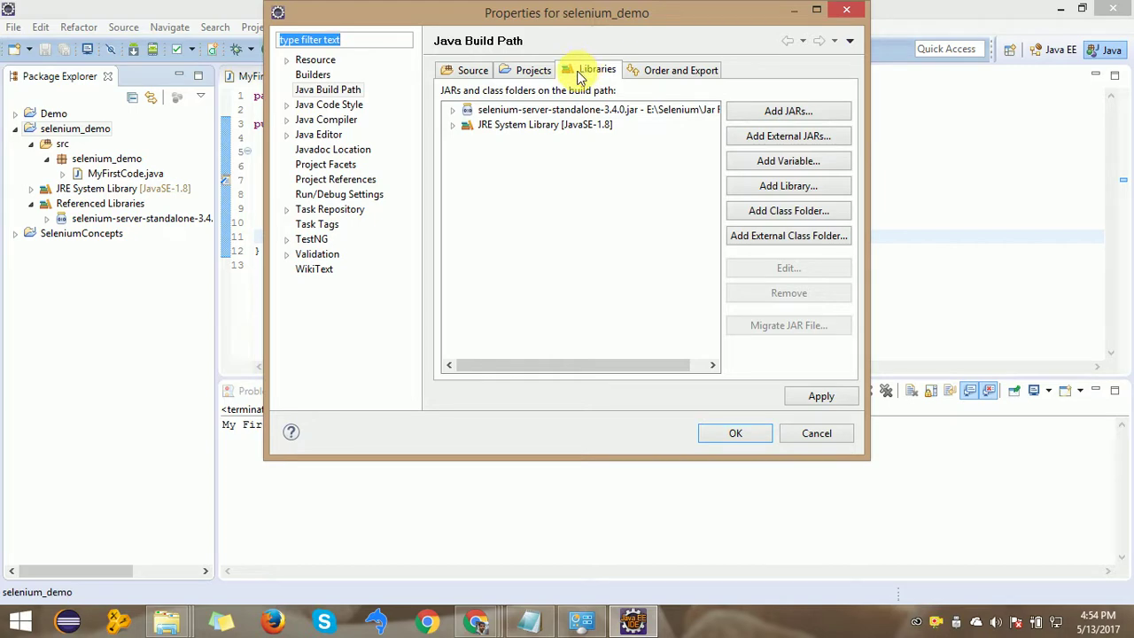
left_click(768, 138)
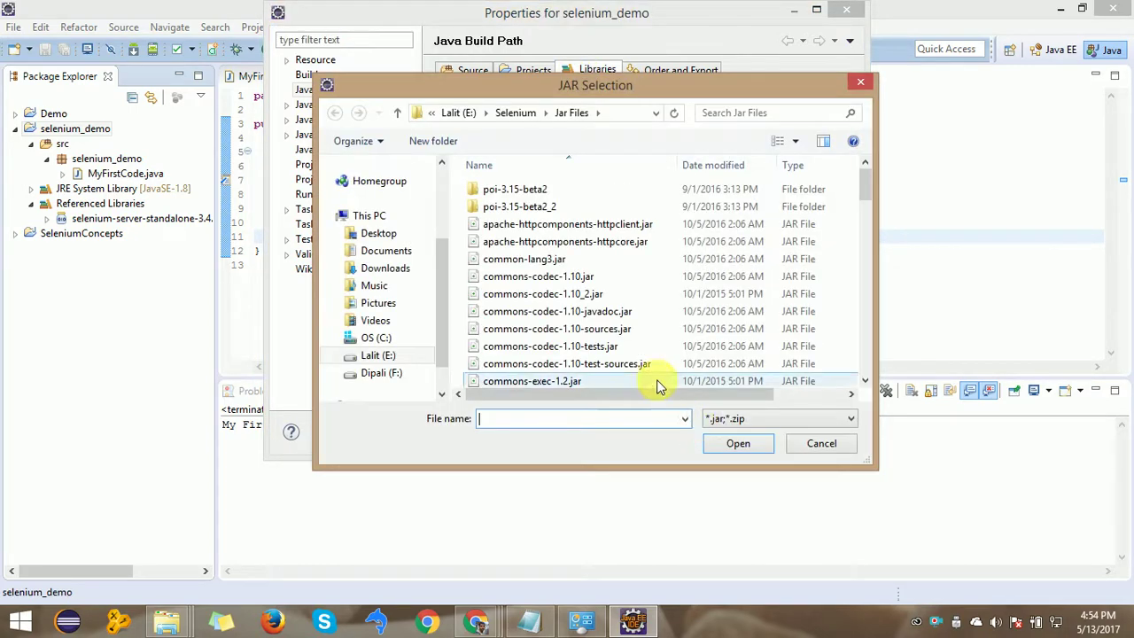
left_click_drag(867, 181, 867, 181)
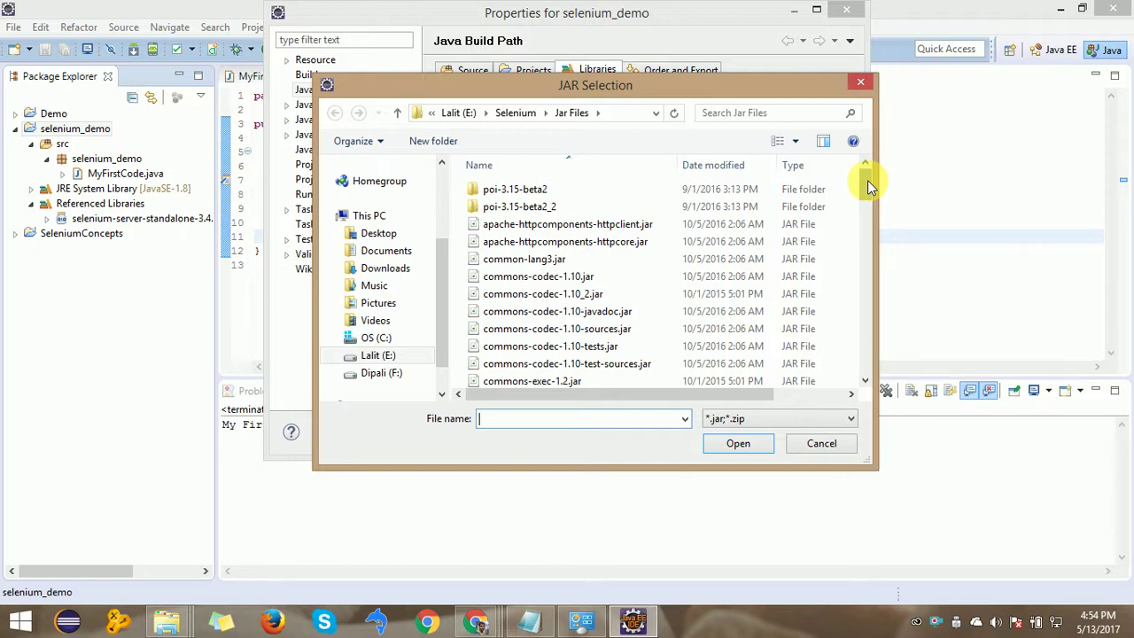
left_click_drag(867, 179, 877, 351)
double_click(665, 337)
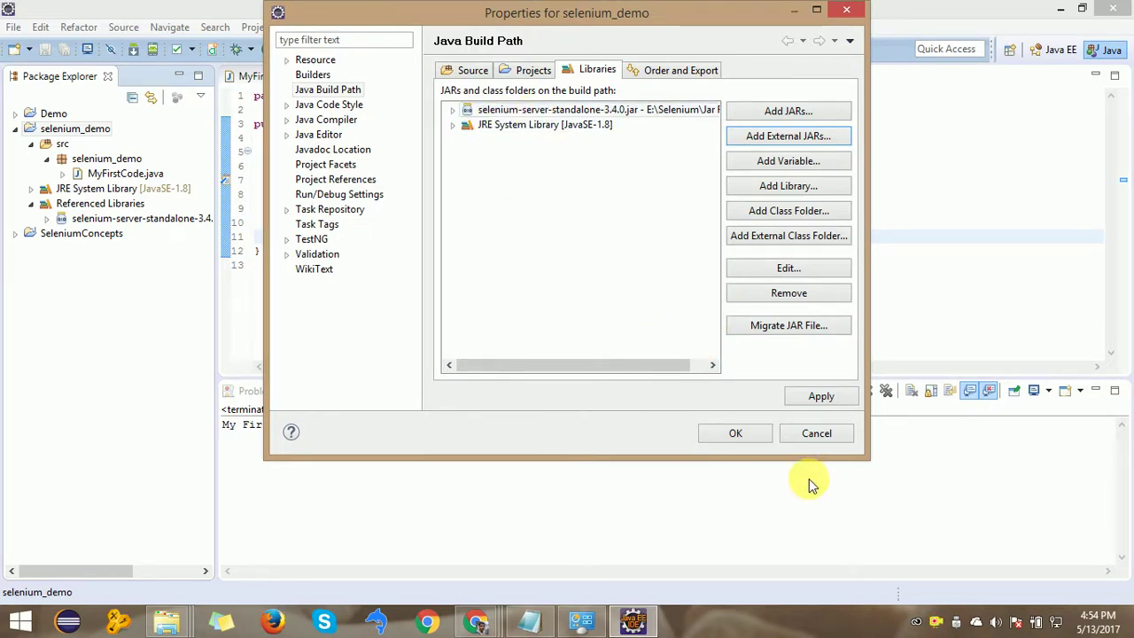
left_click(735, 433)
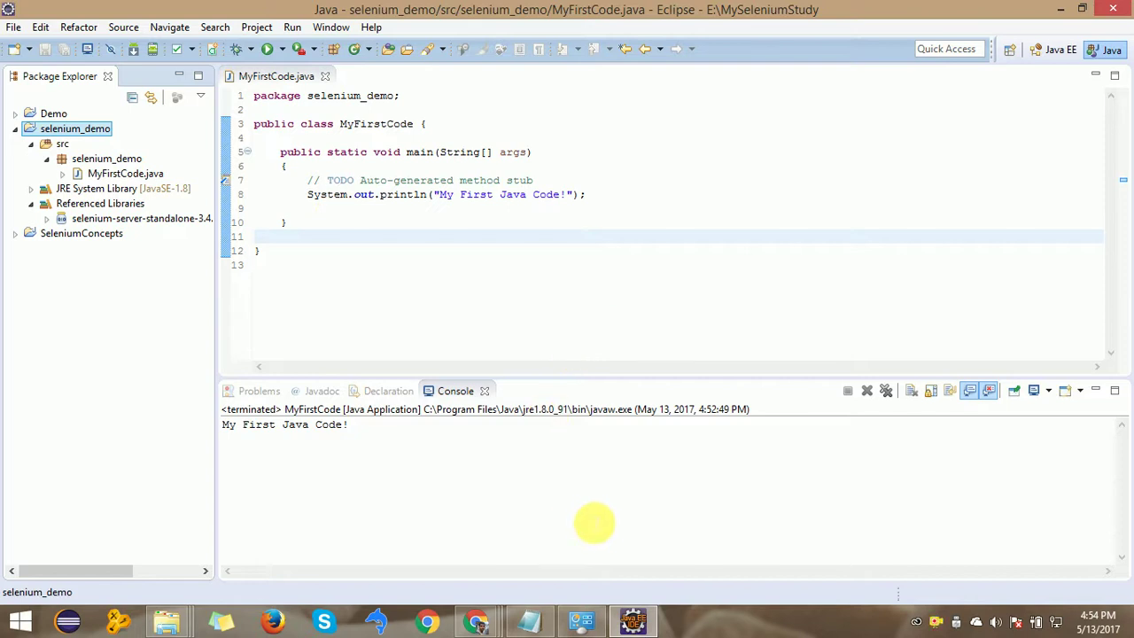
- Switch to Content.txt in Notepad and highlight the "Selenium Server Jar" line
left_click(532, 621)
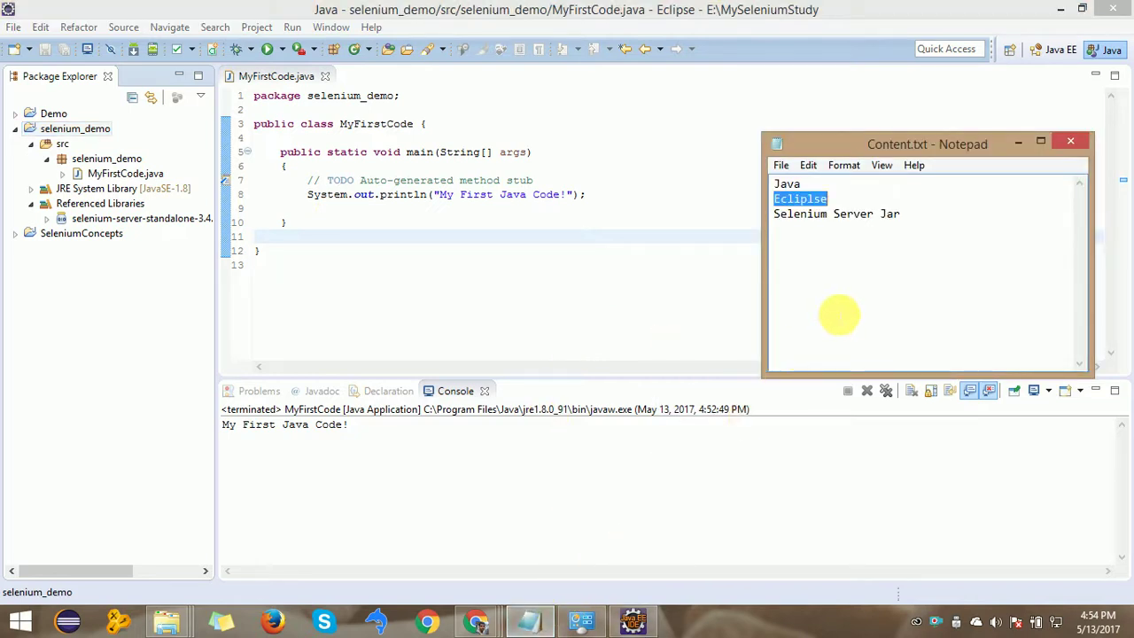
left_click(928, 235)
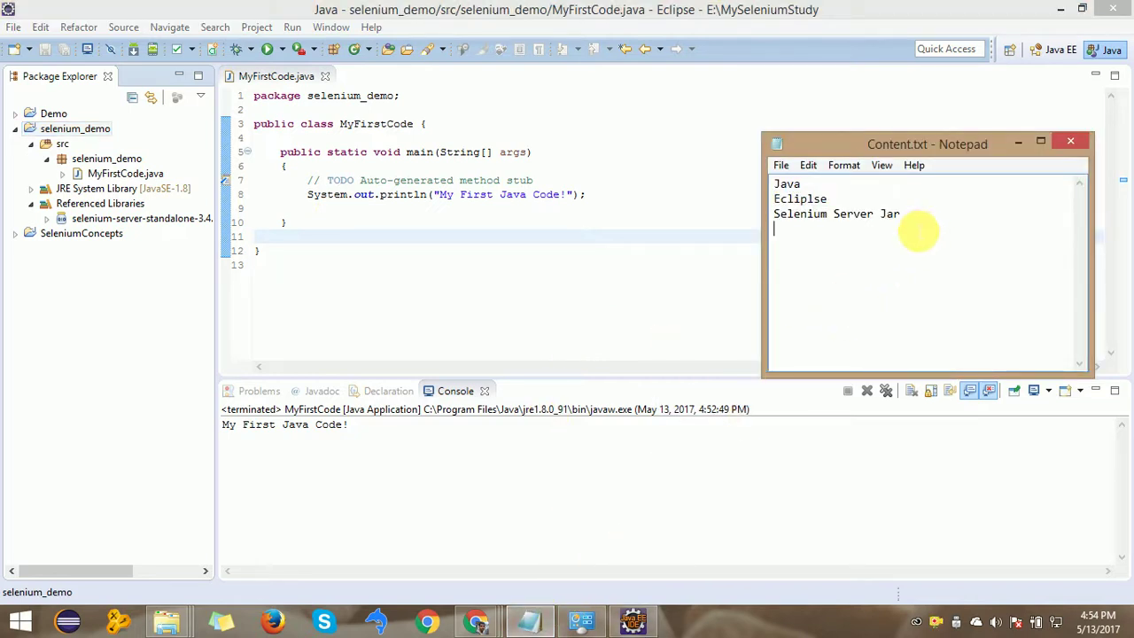
left_click_drag(913, 224, 721, 223)
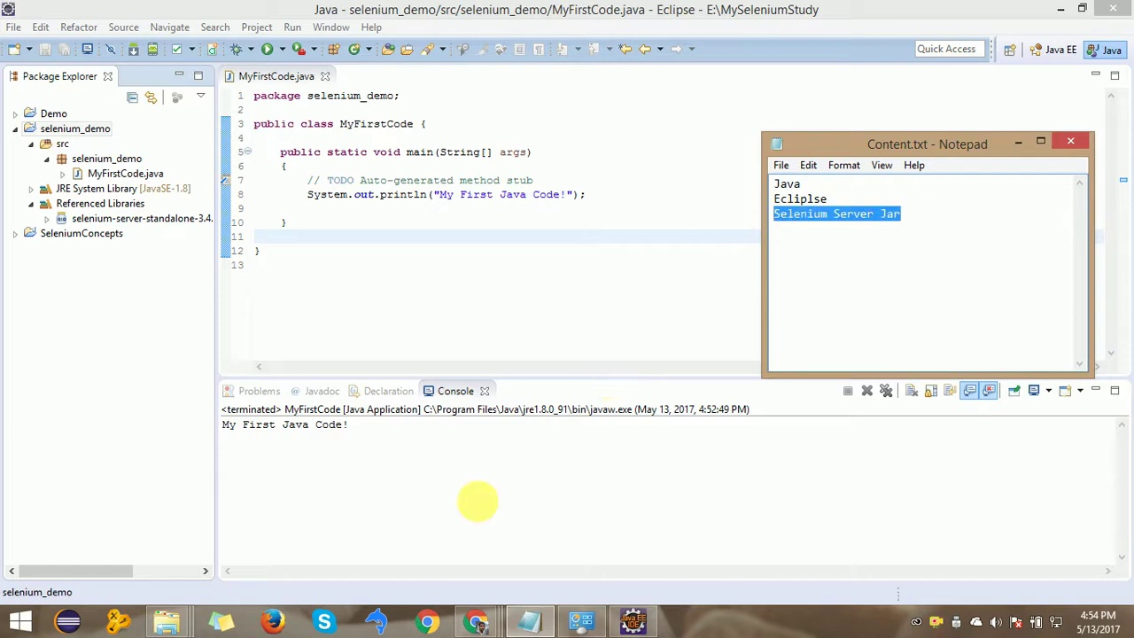
- In a new Chrome window, search Google for "selenium server jar file download" and open the seleniumhq.org download page
left_click(425, 622)
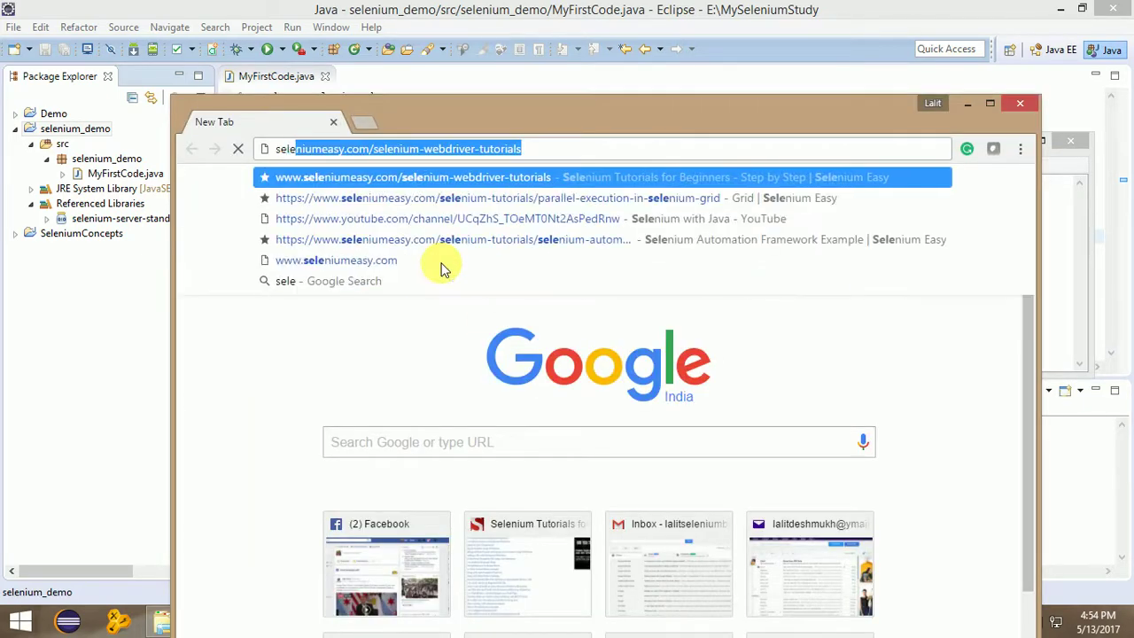
type("selenium aj")
key("BackSpace")
key("BackSpace")
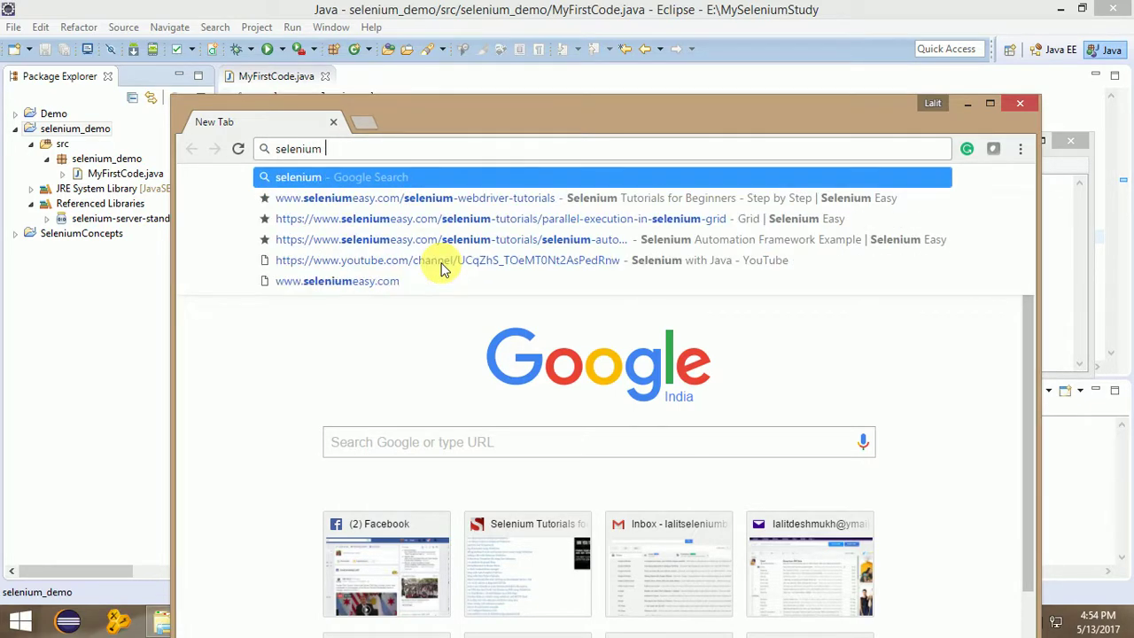
type("server ")
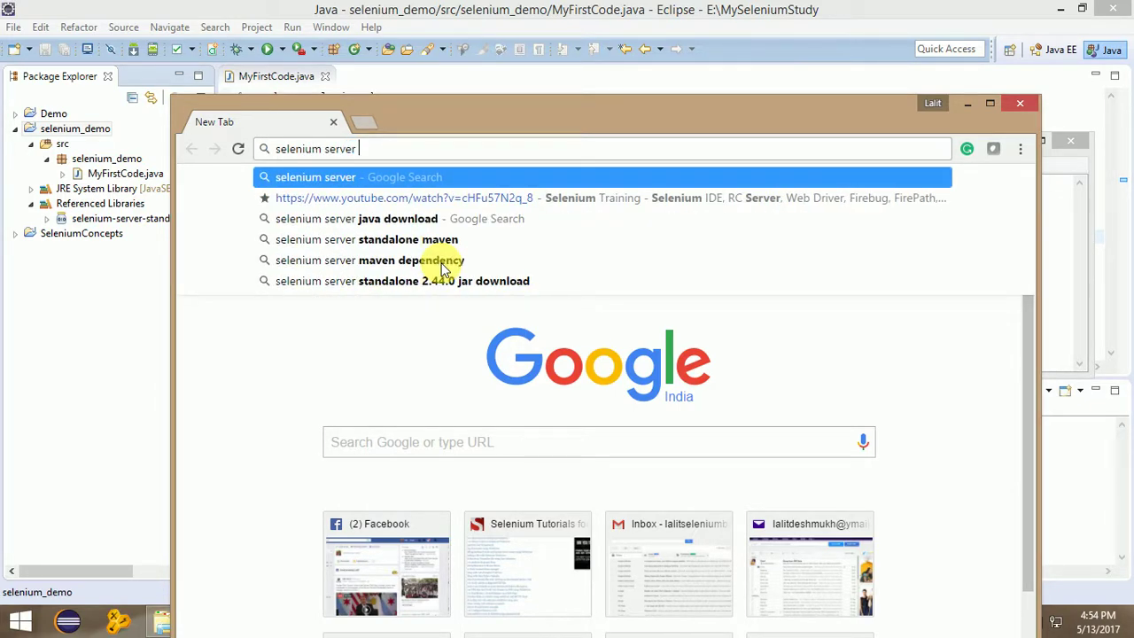
type("jar file dow")
key("Down")
key("Down")
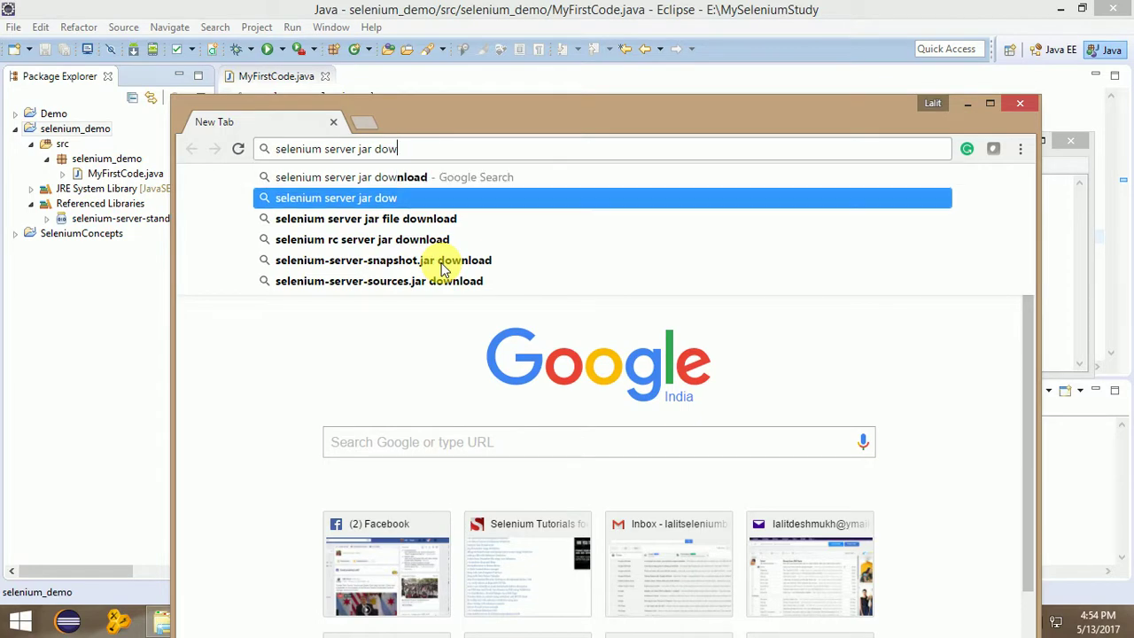
key("Return")
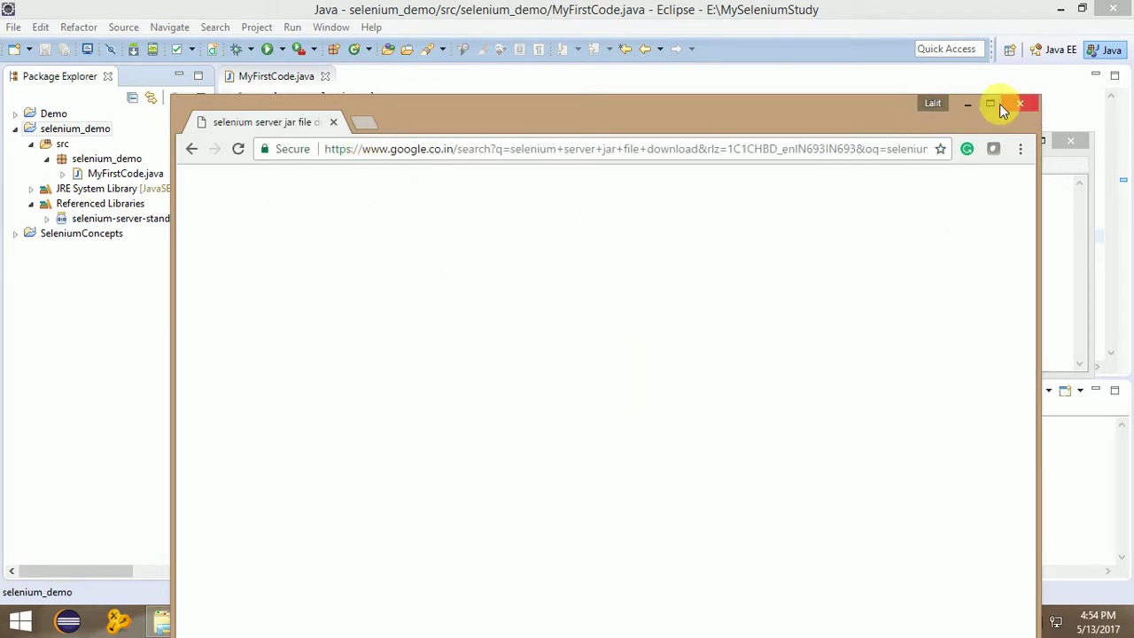
double_click(944, 106)
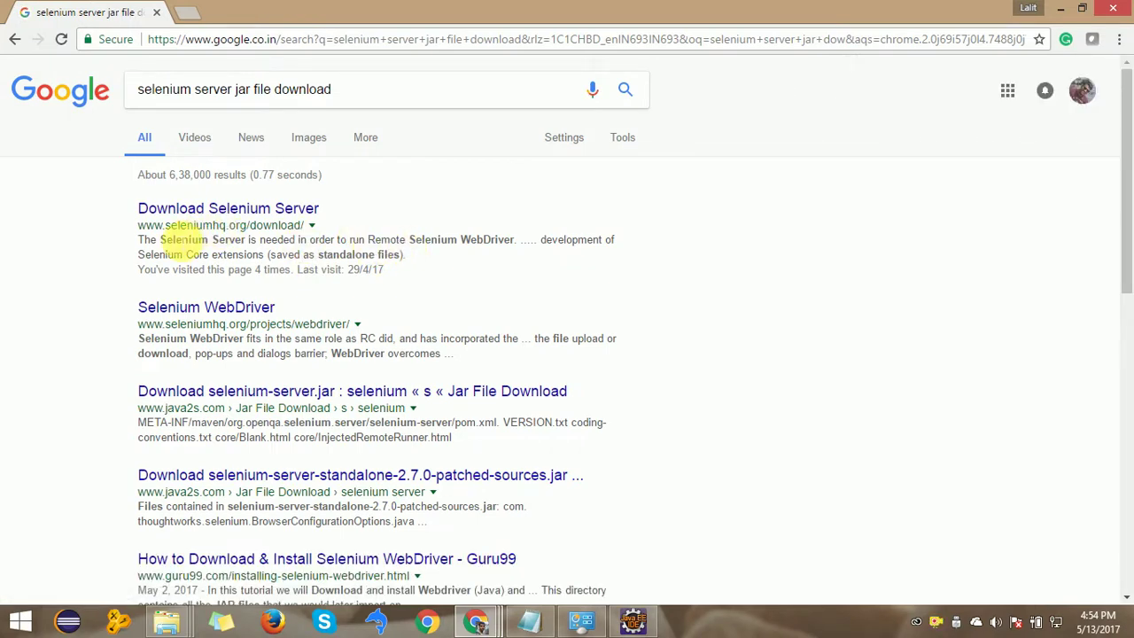
left_click(246, 212)
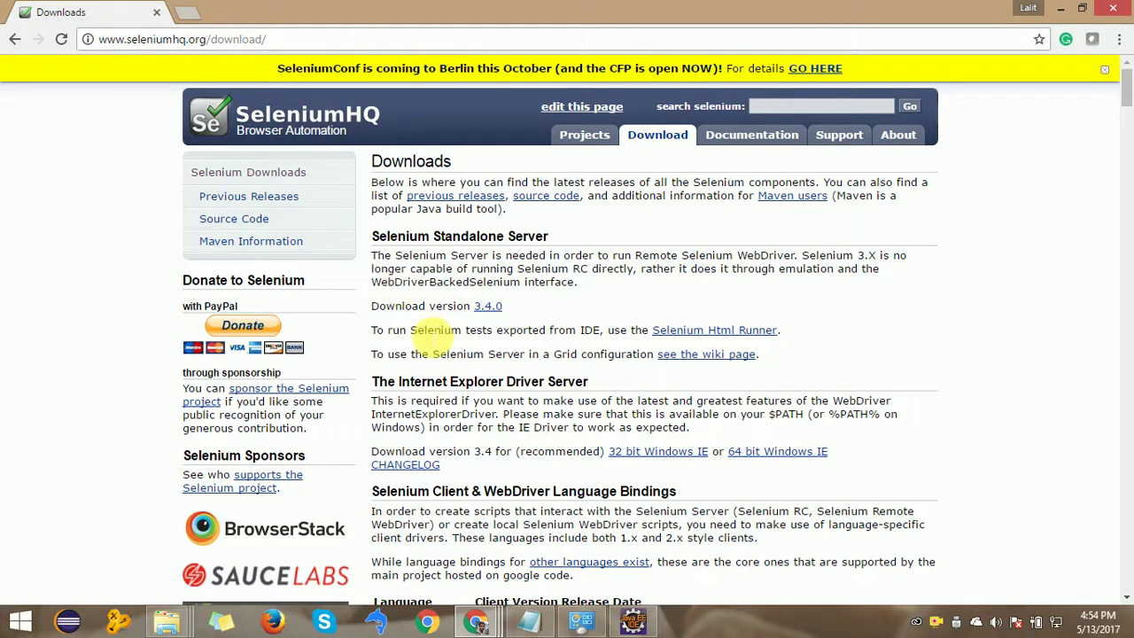
- Highlight the Selenium Standalone Server heading, start downloading version 3.4.0, and discard the download
left_click_drag(398, 237, 536, 236)
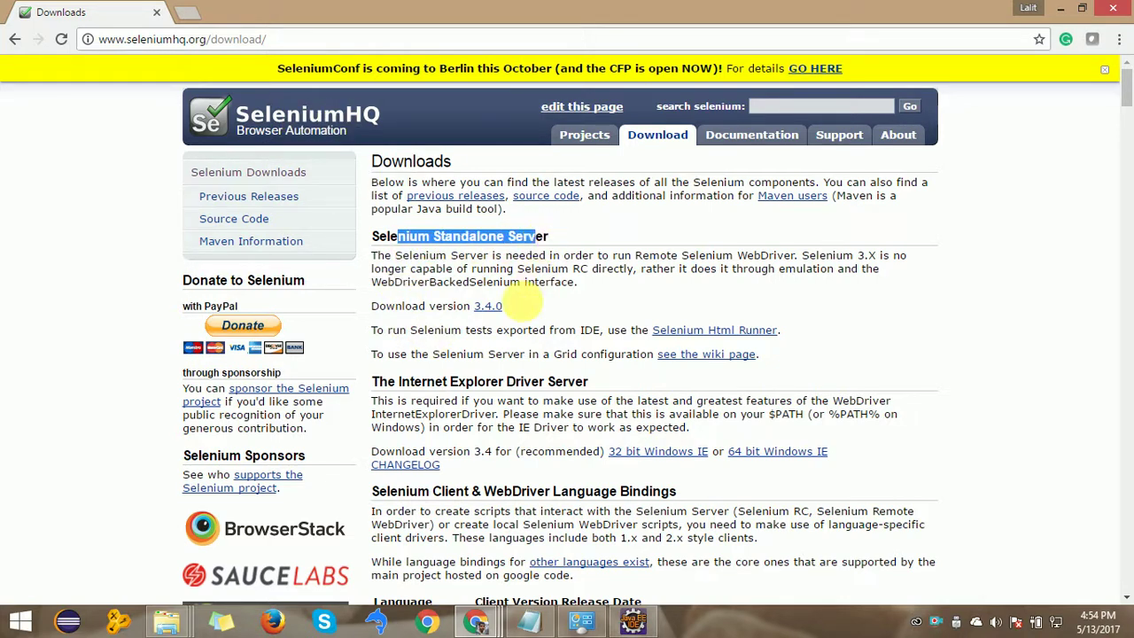
left_click(488, 306)
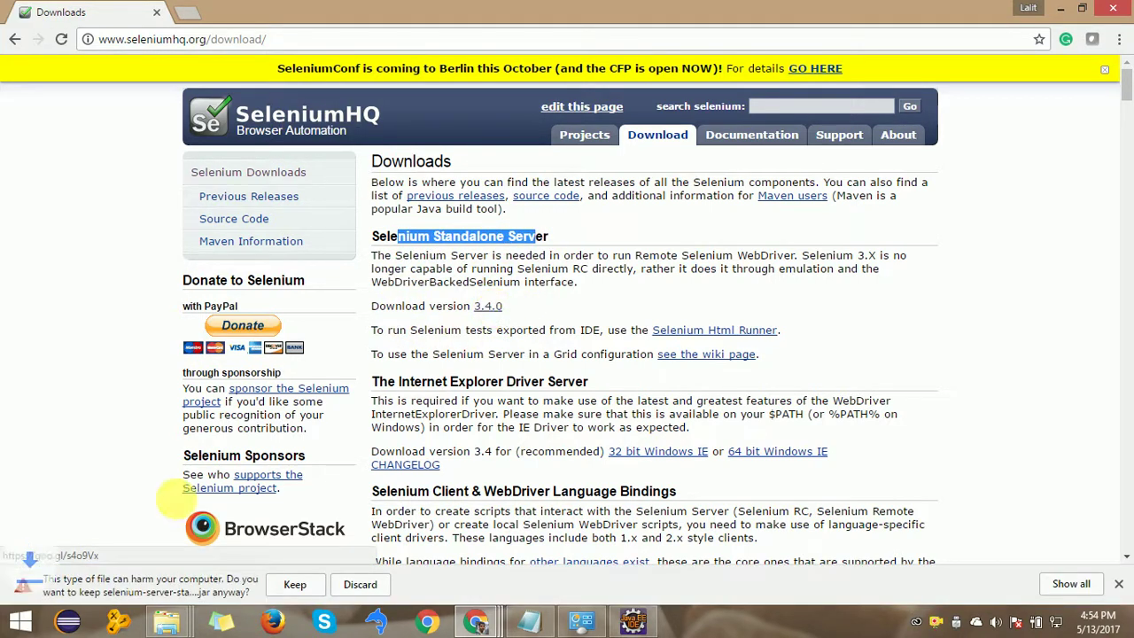
left_click(360, 585)
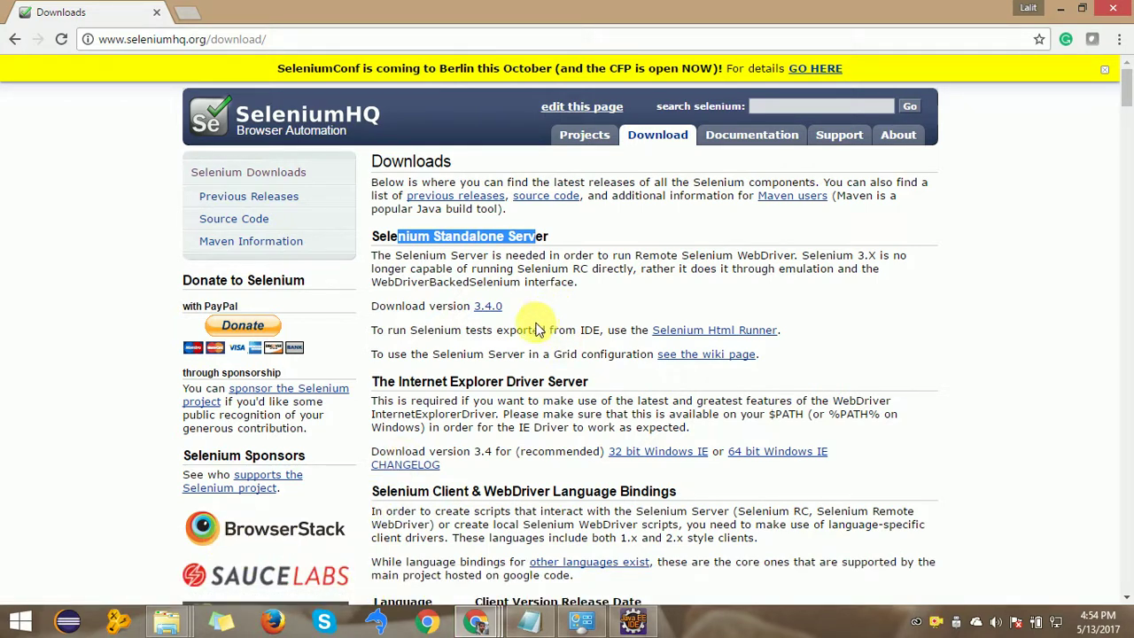
- Switch back to Content.txt in Notepad and place the cursor at the end of the "Selenium Server Jar" line
left_click(529, 623)
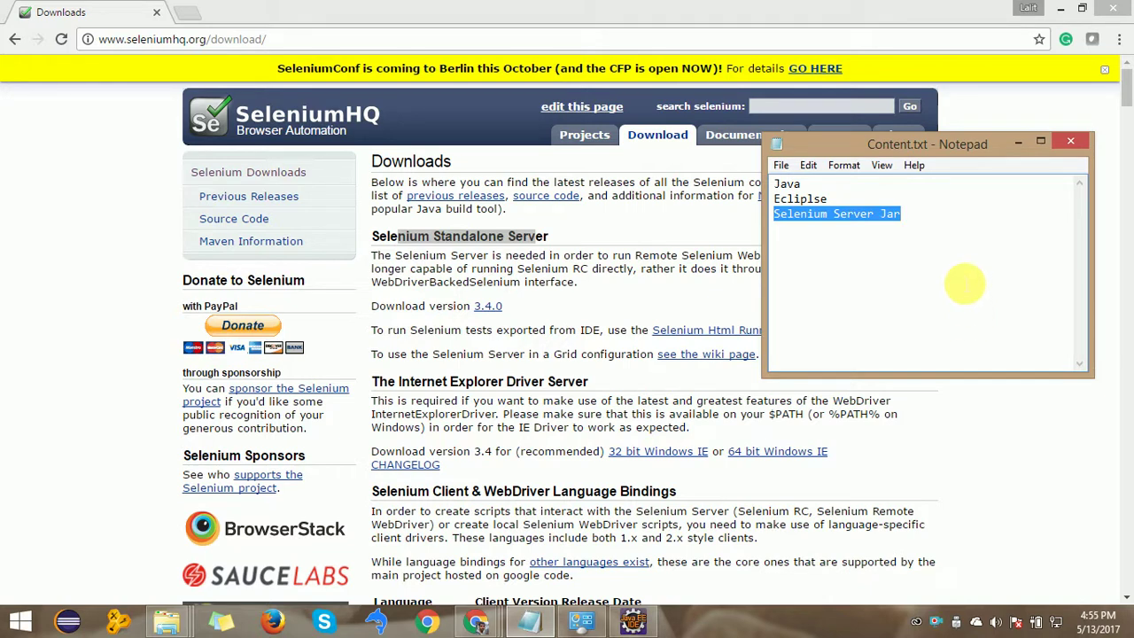
left_click(918, 223)
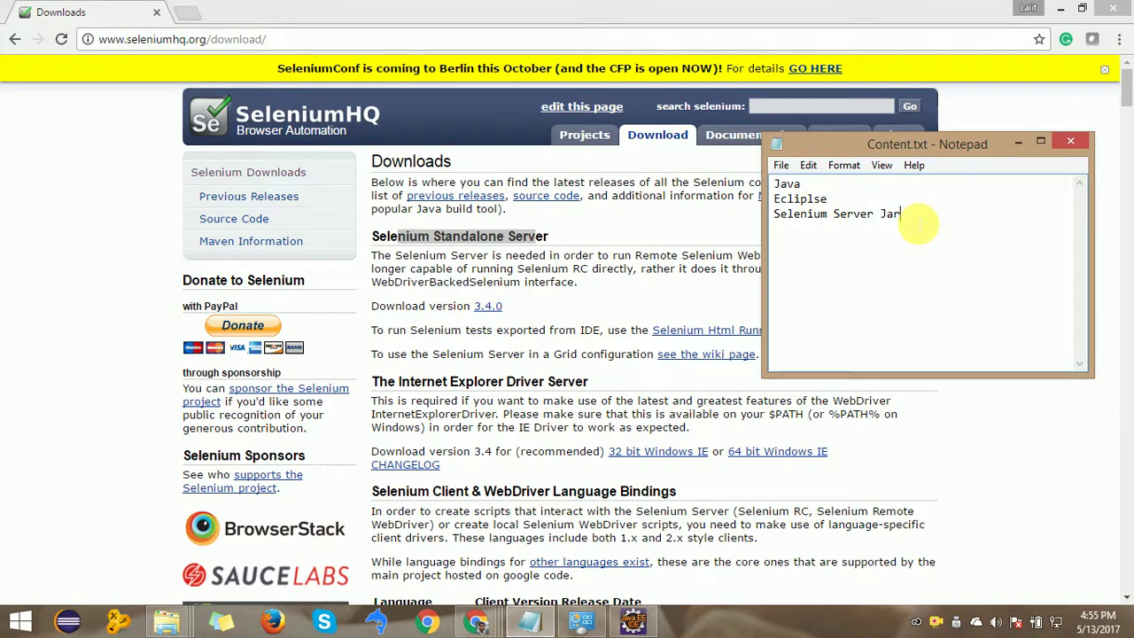